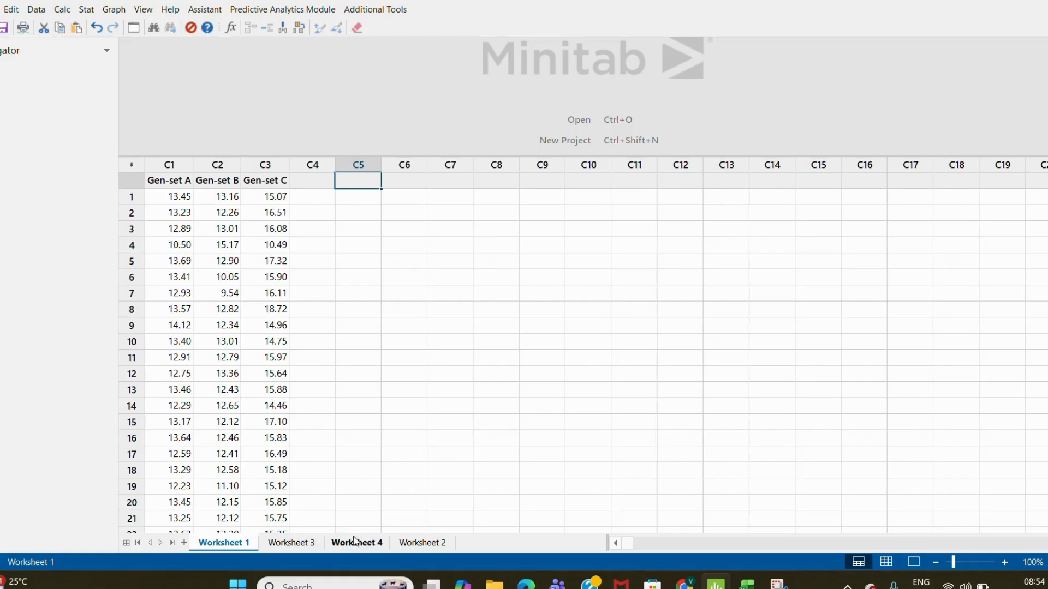
# - Compare the stacked layout in Worksheet 2 with the separate Gen-set columns in Worksheet 1
pyautogui.click(404, 546)
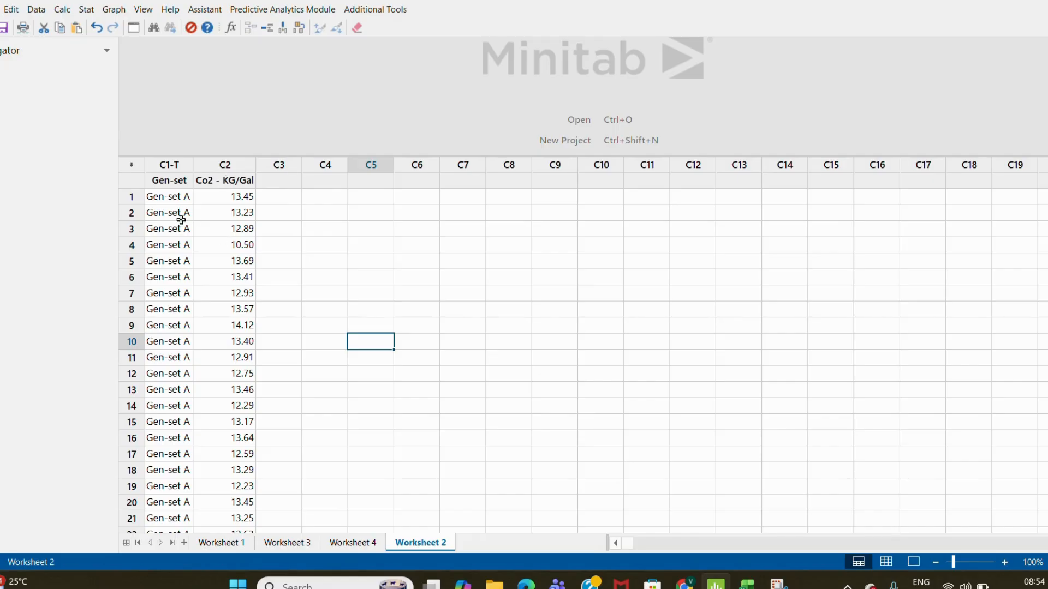
pyautogui.click(221, 544)
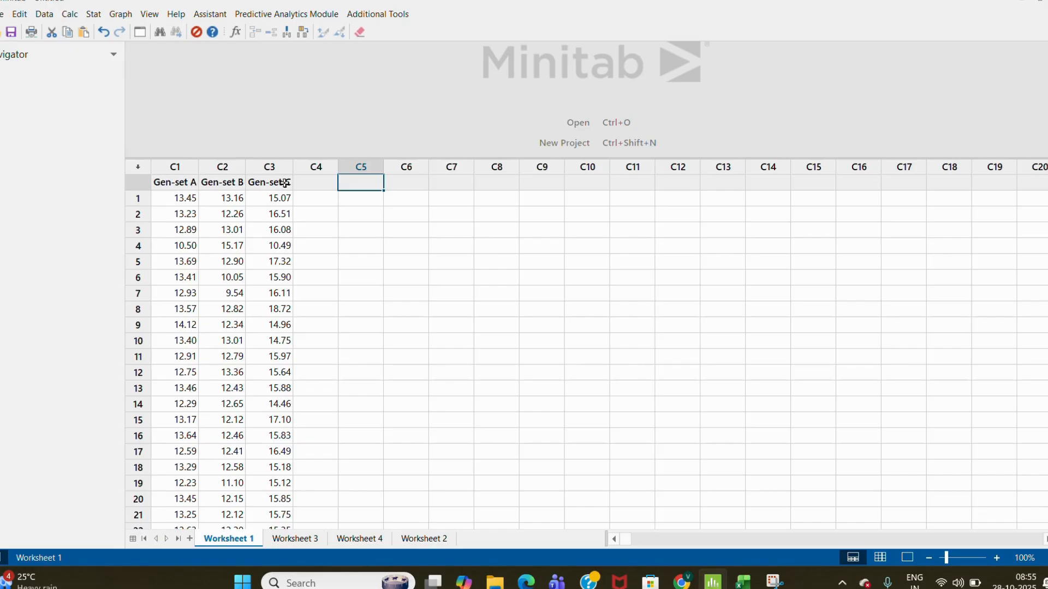
pyautogui.click(101, 16)
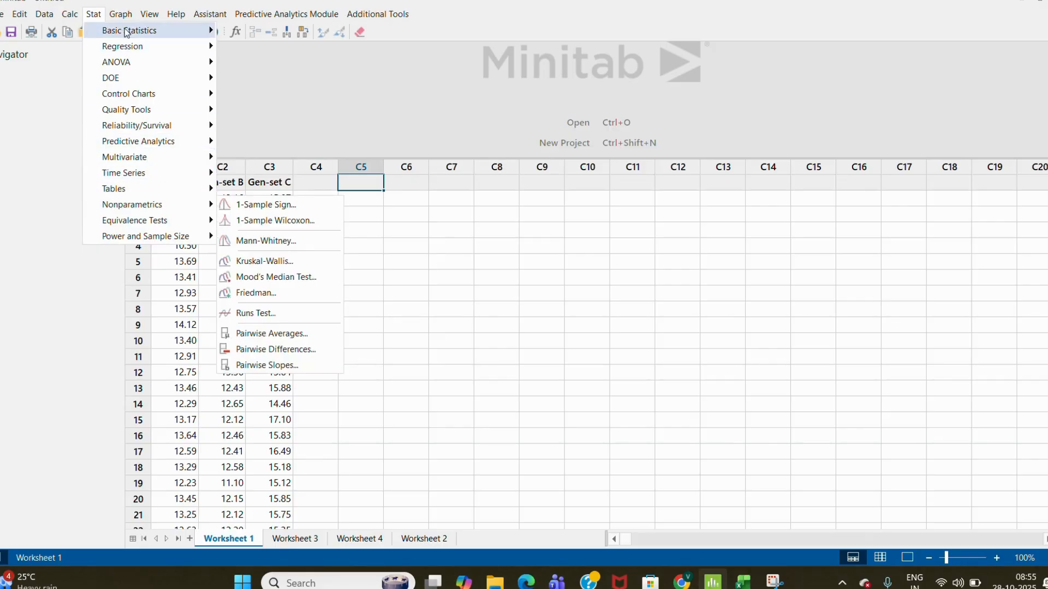
pyautogui.moveTo(164, 31)
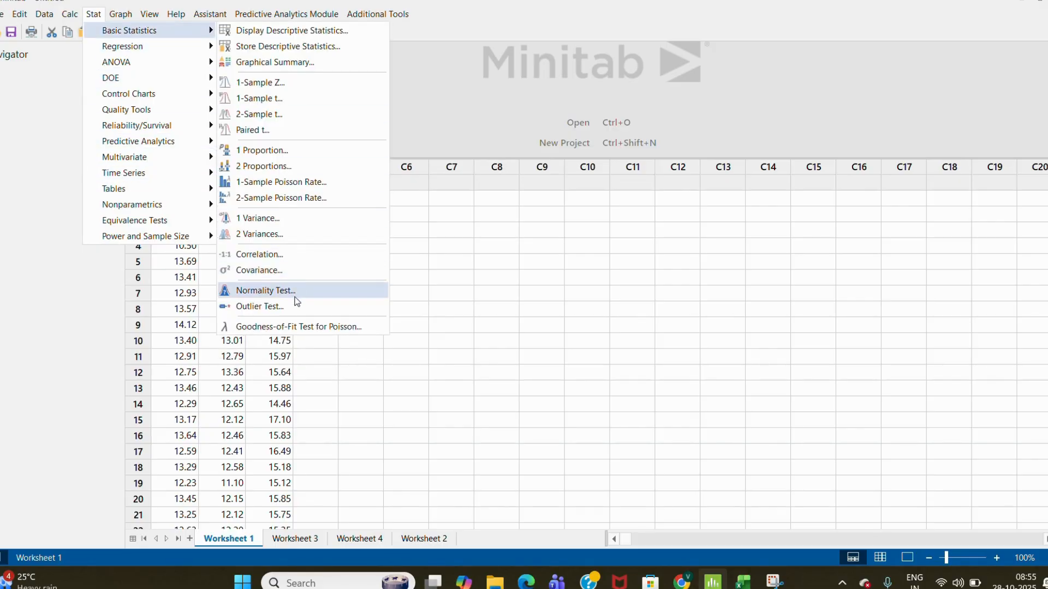
pyautogui.click(293, 292)
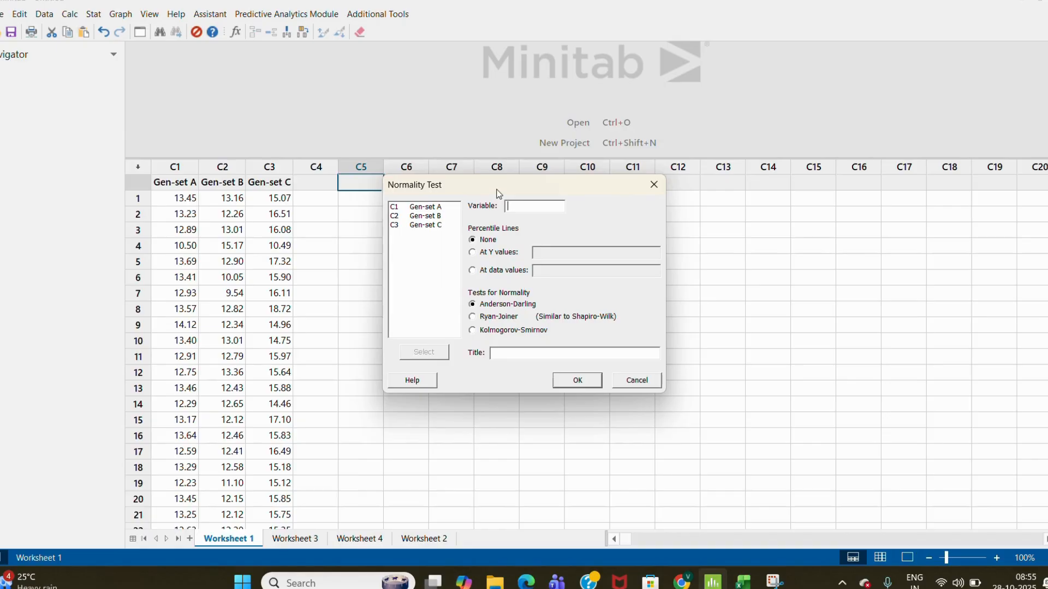
pyautogui.moveTo(499, 193); pyautogui.dragTo(336, 192)
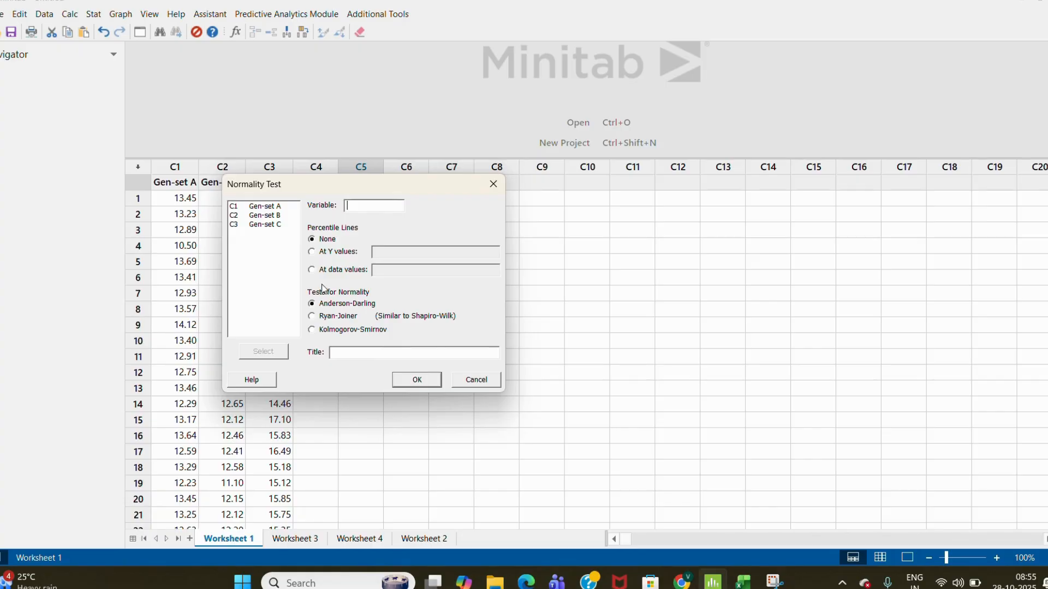
pyautogui.click(492, 184)
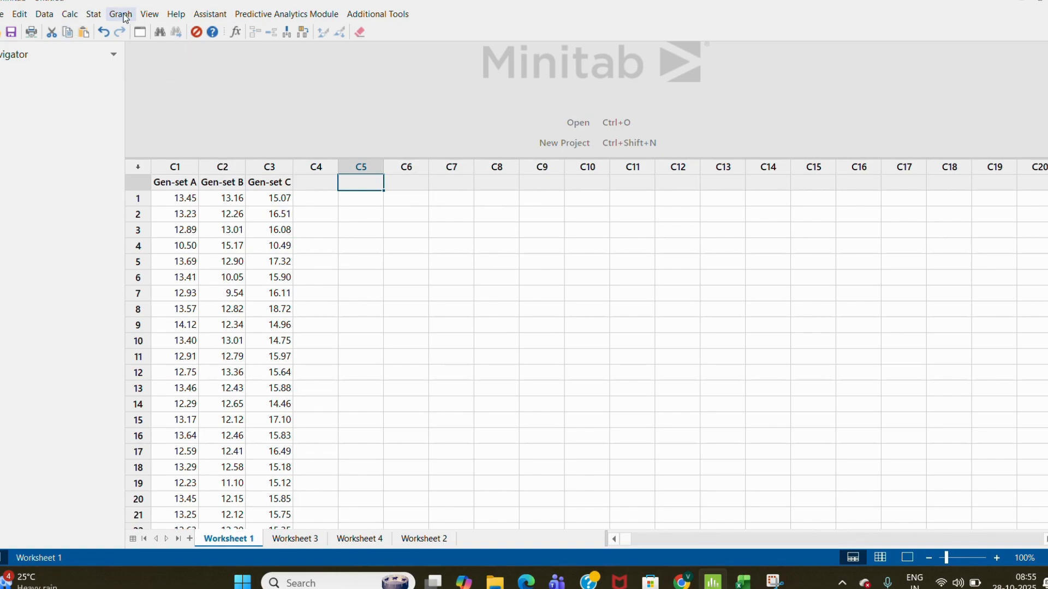
pyautogui.click(93, 18)
pyautogui.moveTo(169, 204)
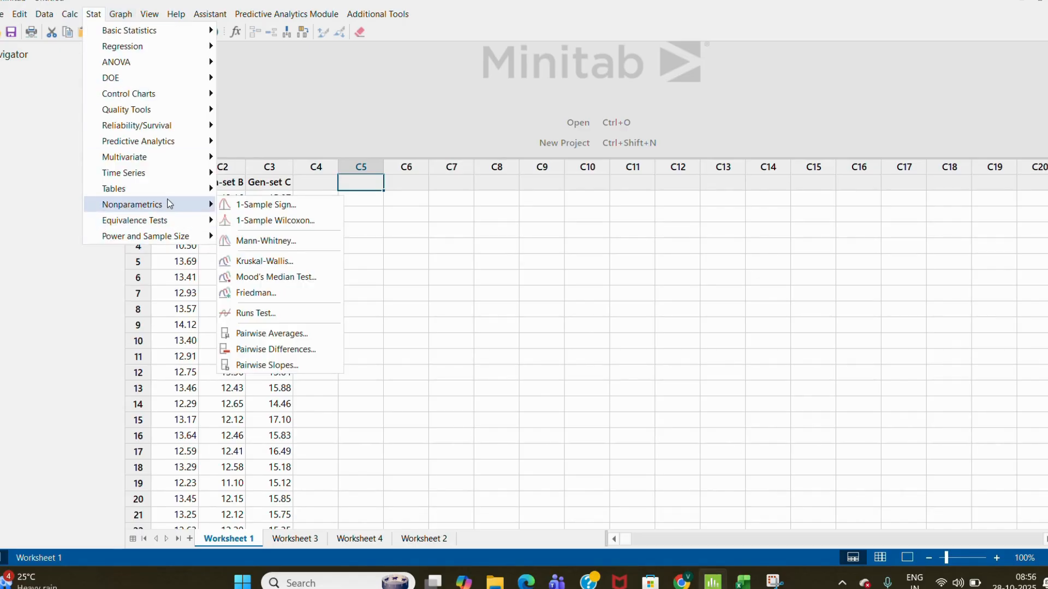
pyautogui.click(270, 279)
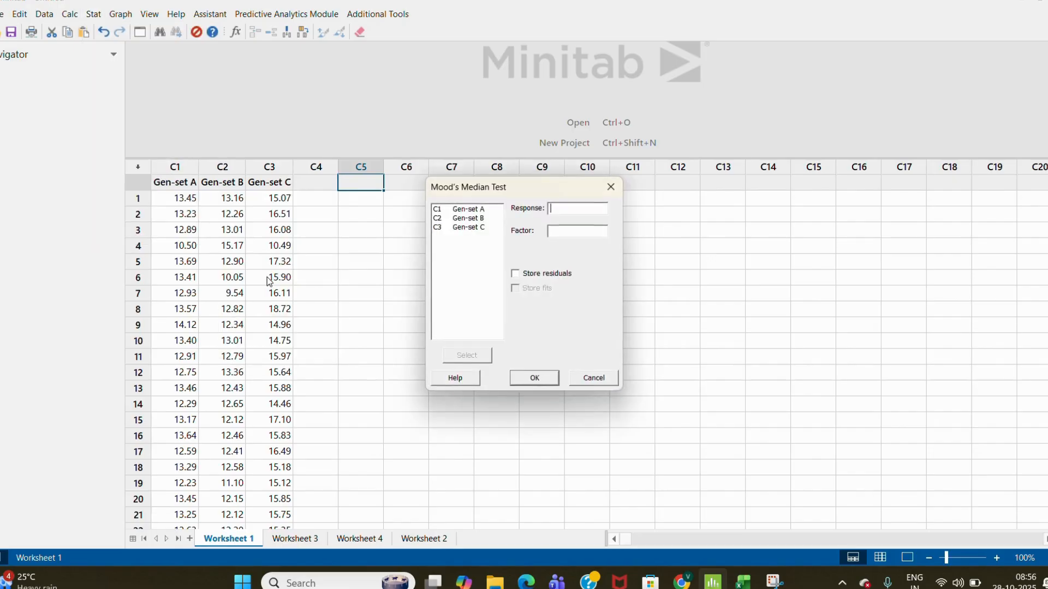
pyautogui.moveTo(497, 191); pyautogui.dragTo(281, 186)
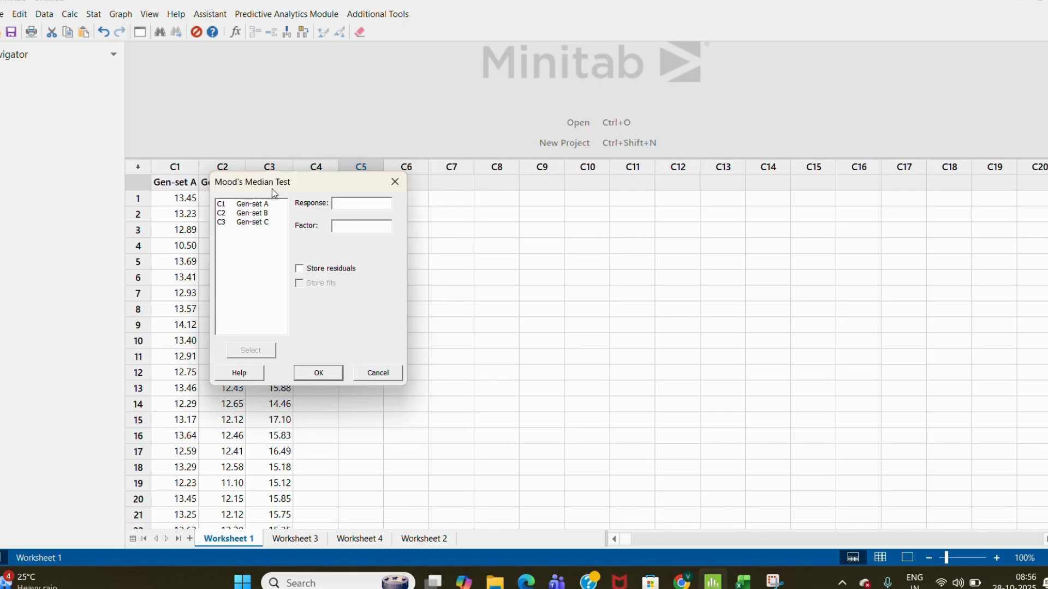
pyautogui.moveTo(267, 184); pyautogui.dragTo(354, 90)
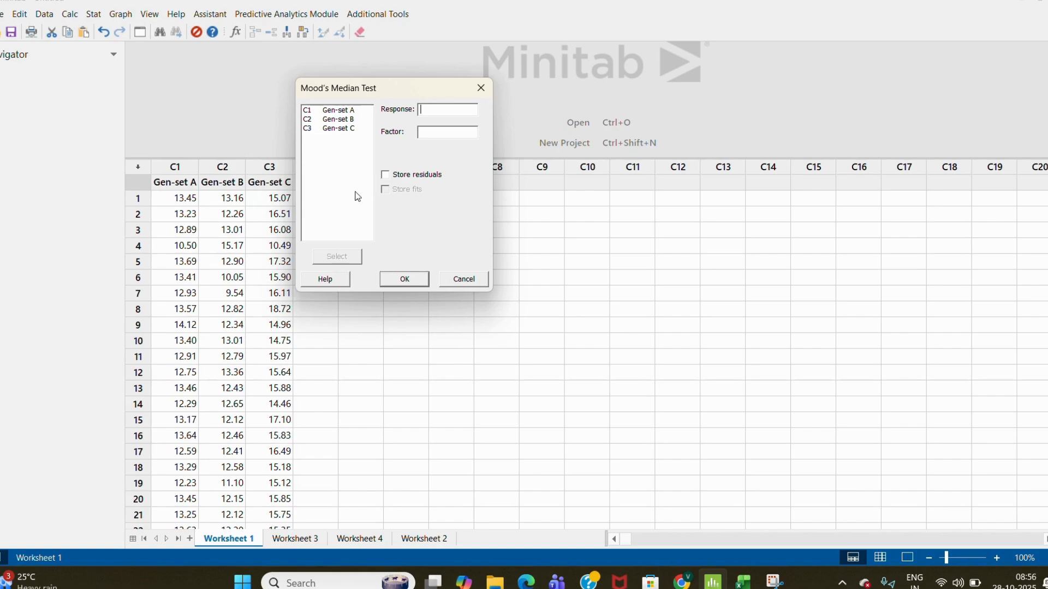
pyautogui.click(478, 93)
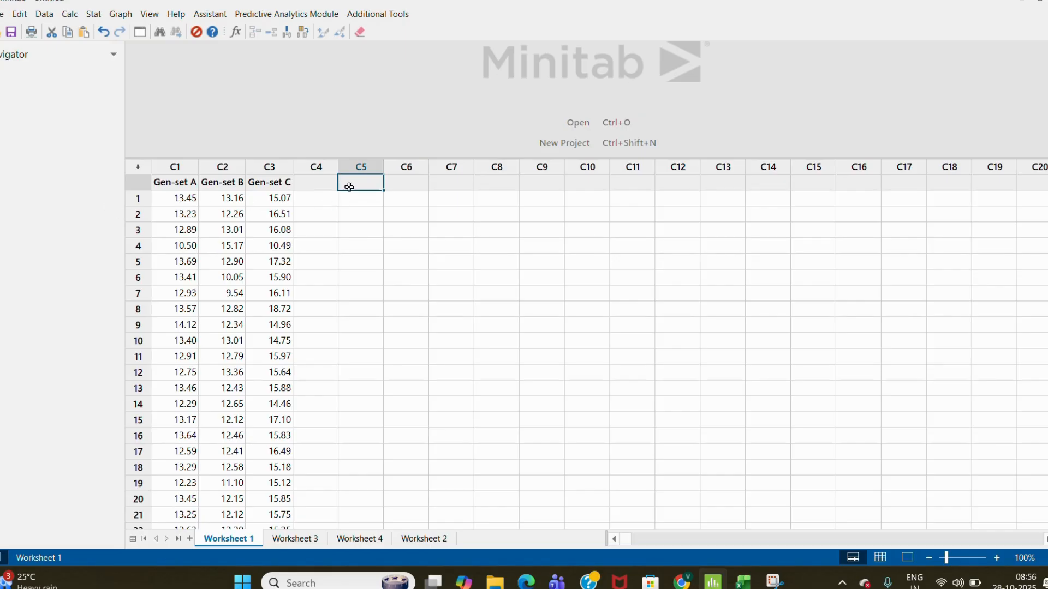
# - Start stacking columns and add Gen-set A, Gen-set B and Gen-set C as the columns to stack
pyautogui.click(43, 14)
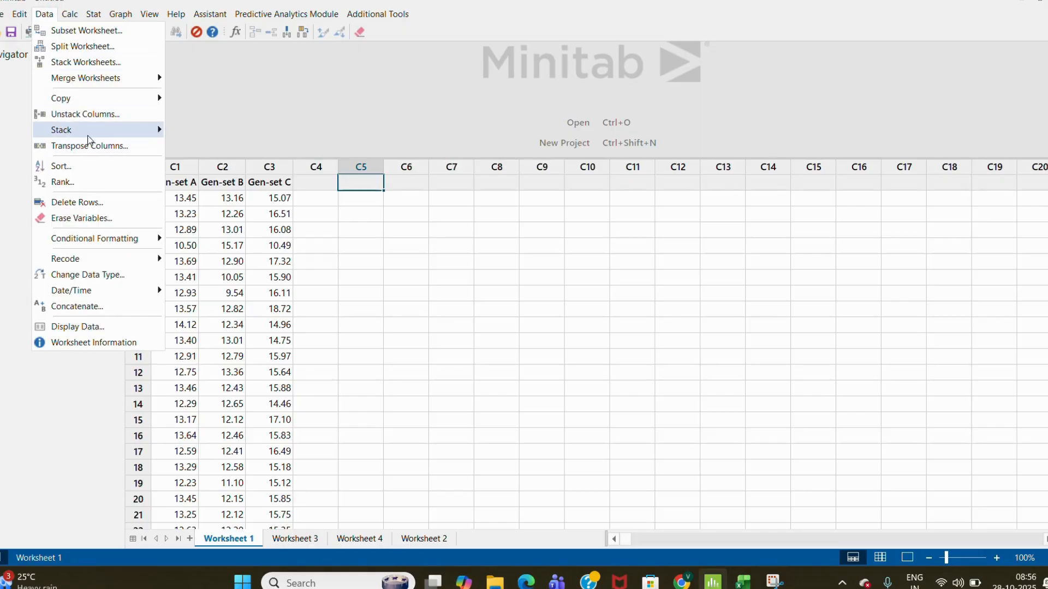
pyautogui.moveTo(90, 136)
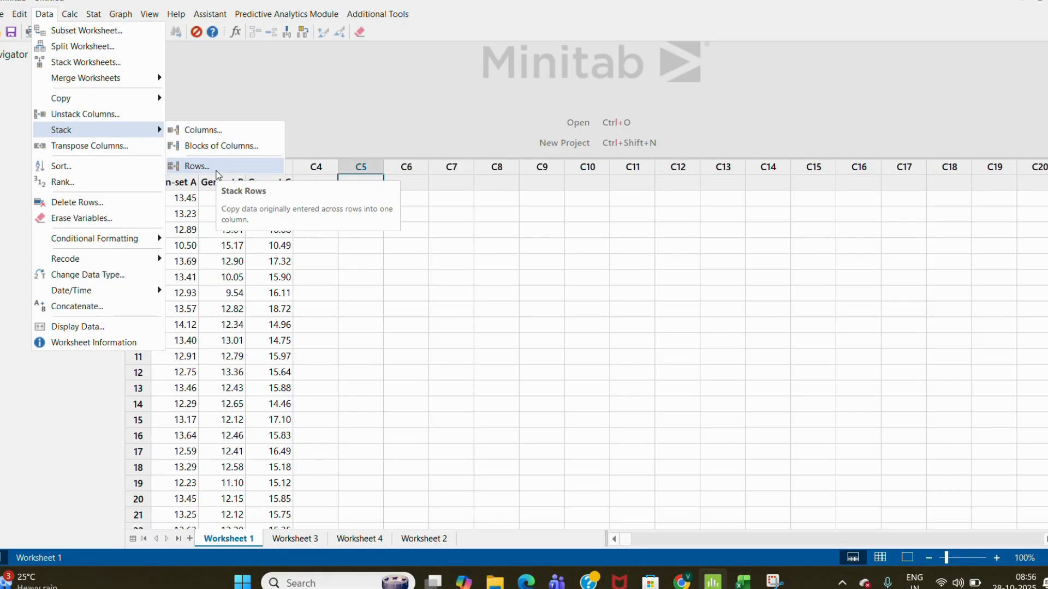
pyautogui.click(211, 137)
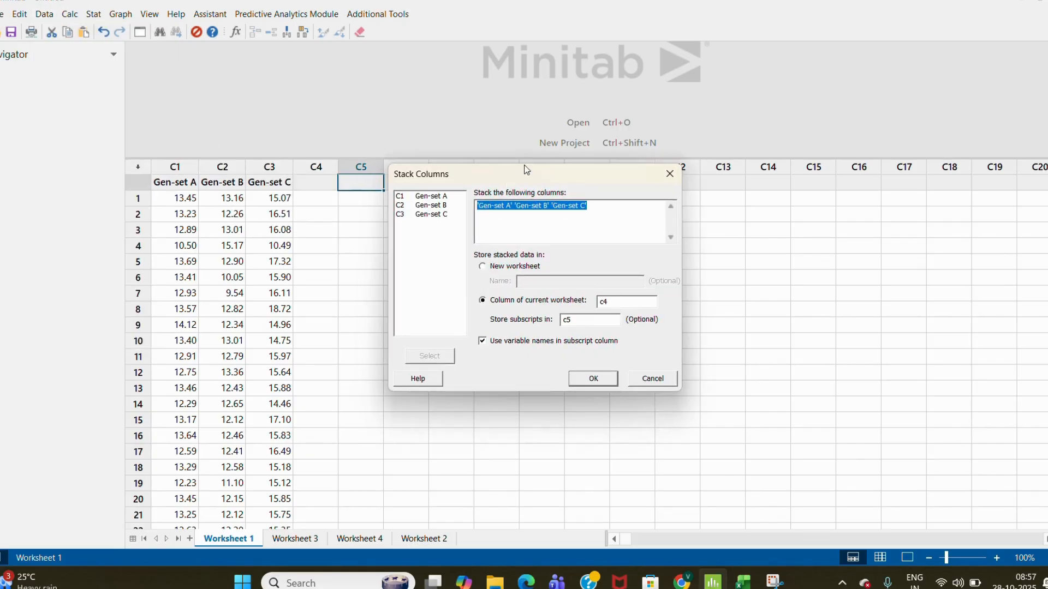
pyautogui.moveTo(524, 168); pyautogui.dragTo(626, 93)
pyautogui.press('Delete')
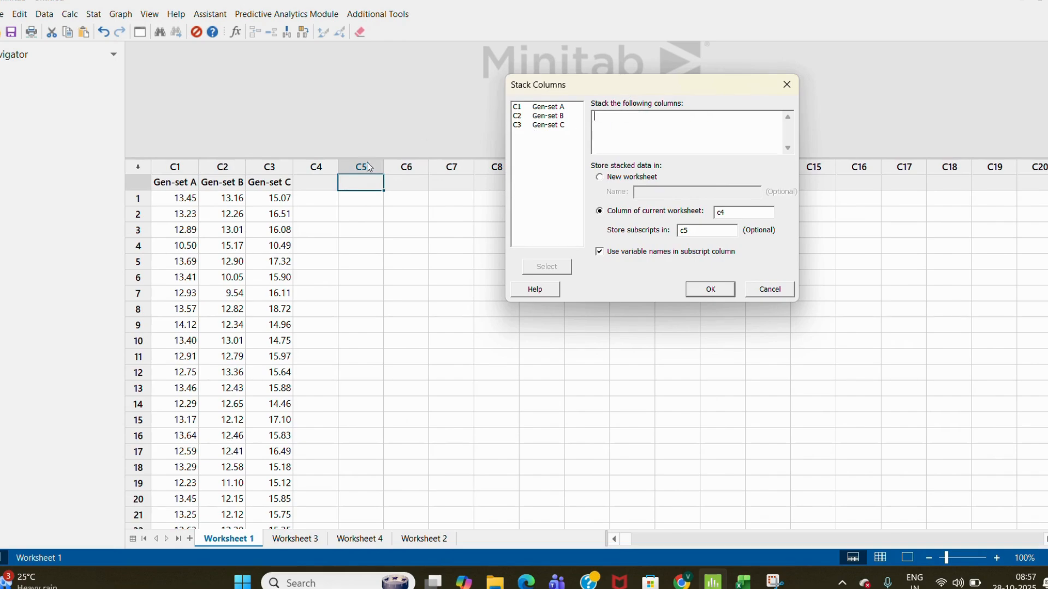
pyautogui.doubleClick(545, 108)
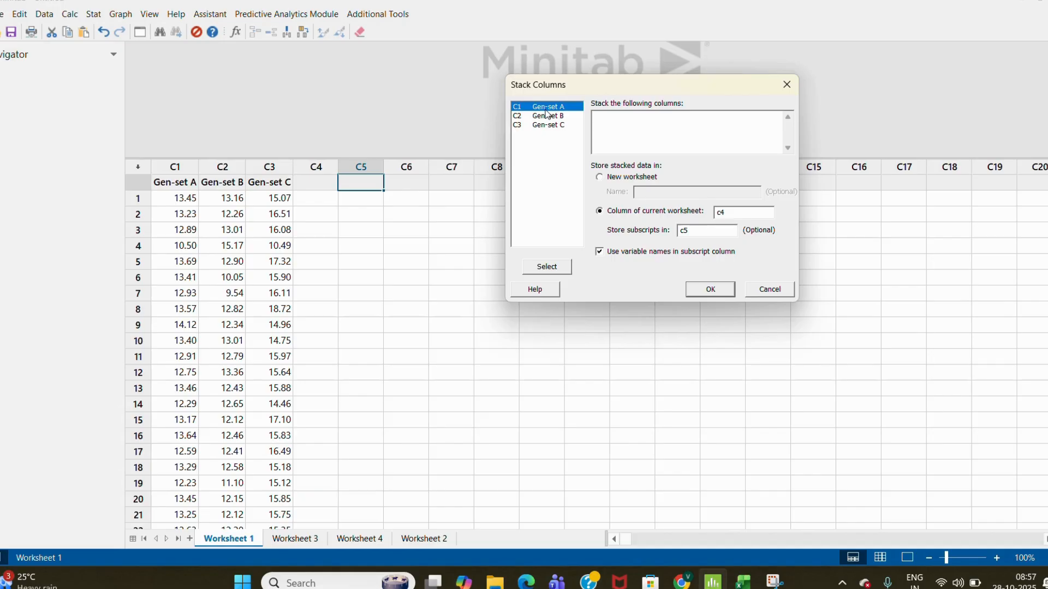
pyautogui.click(546, 120)
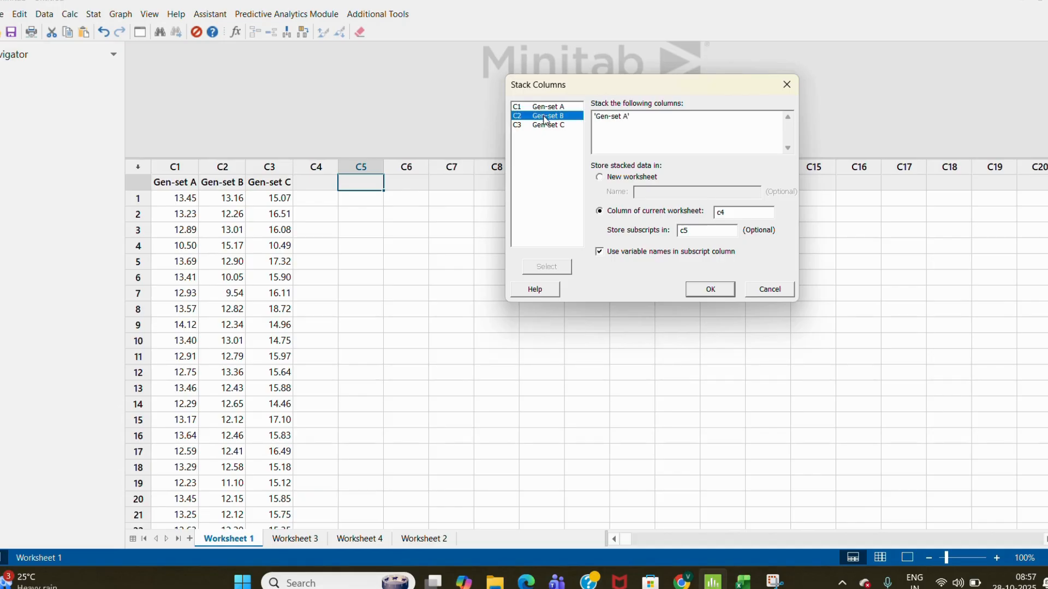
pyautogui.doubleClick(545, 116)
pyautogui.click(546, 125)
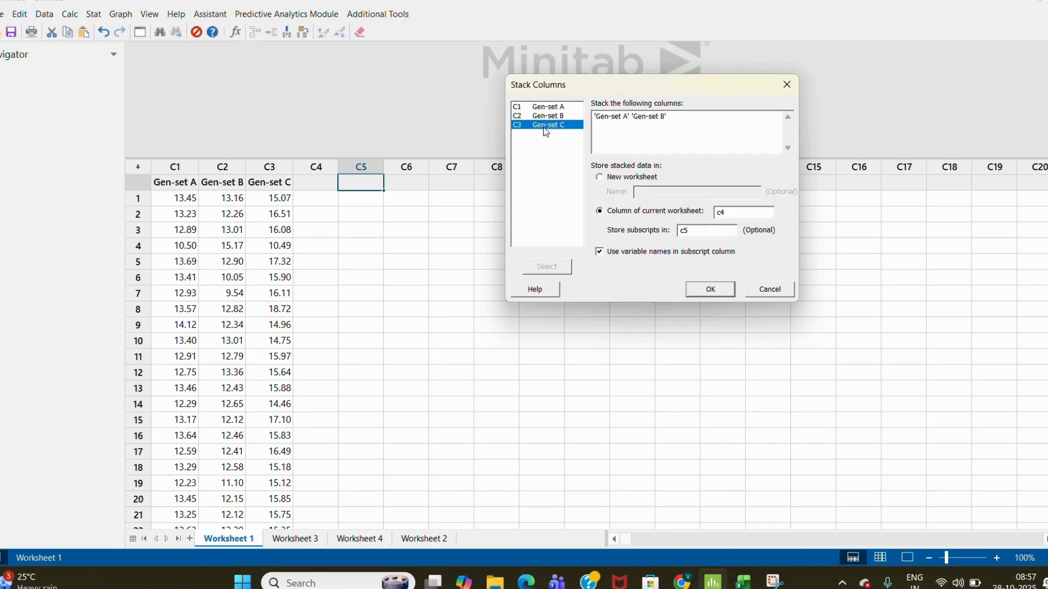
pyautogui.doubleClick(546, 125)
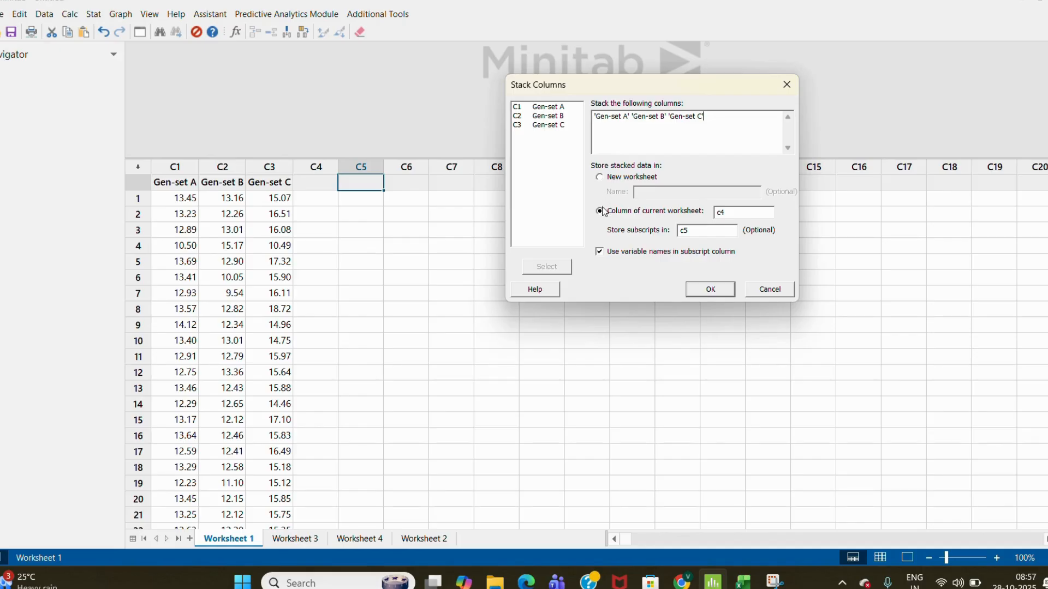
# - Store the stacked data in column C5 with subscripts in C6, then run the stack
pyautogui.click(729, 213)
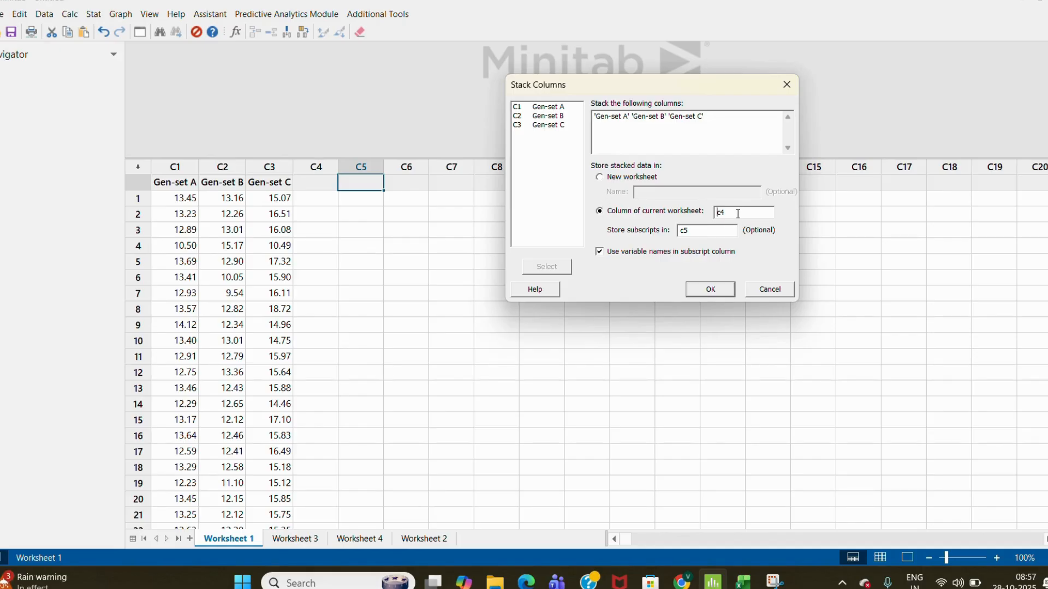
pyautogui.press('BackSpace')
pyautogui.press('BackSpace')
pyautogui.write('c')
pyautogui.press('BackSpace')
pyautogui.click(691, 230)
pyautogui.write('C6')
pyautogui.click(708, 290)
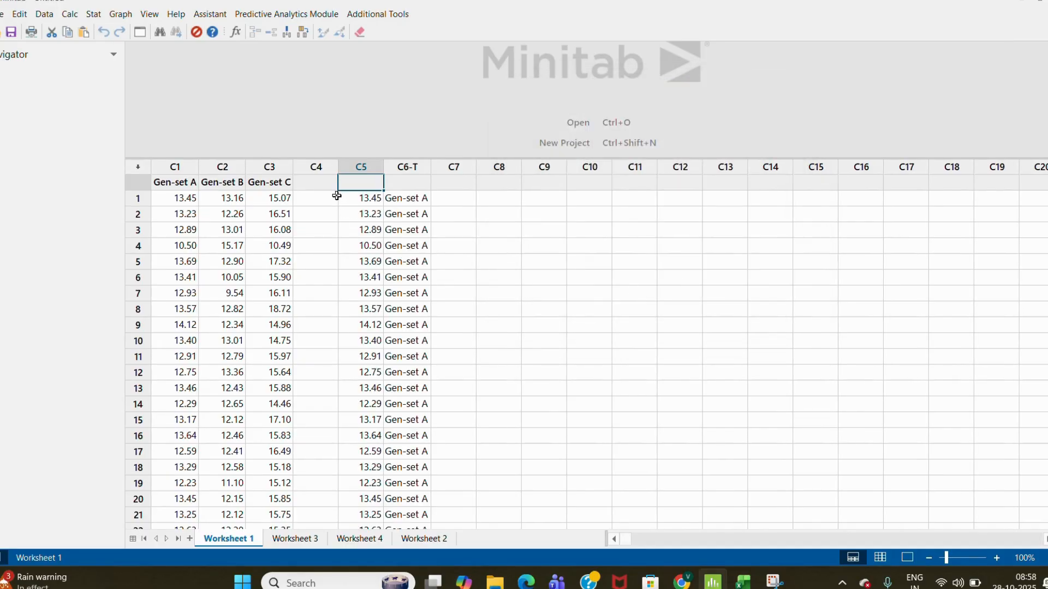
# - Name the stacked data column Co2 KG/GL
pyautogui.write('Co')
pyautogui.write('3')
pyautogui.press('BackSpace')
pyautogui.press('BackSpace')
pyautogui.write('2 KG/GL')
pyautogui.press('Return')
# - Name the subscript column Gen Set
pyautogui.press('Right')
pyautogui.press('Up')
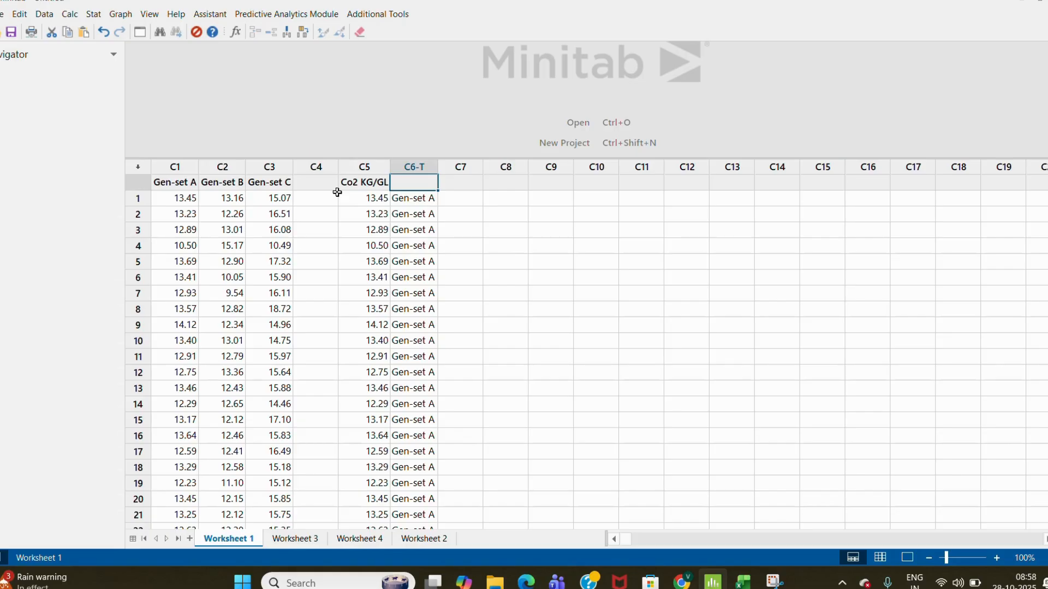
pyautogui.write('Gen Set')
pyautogui.press('Return')
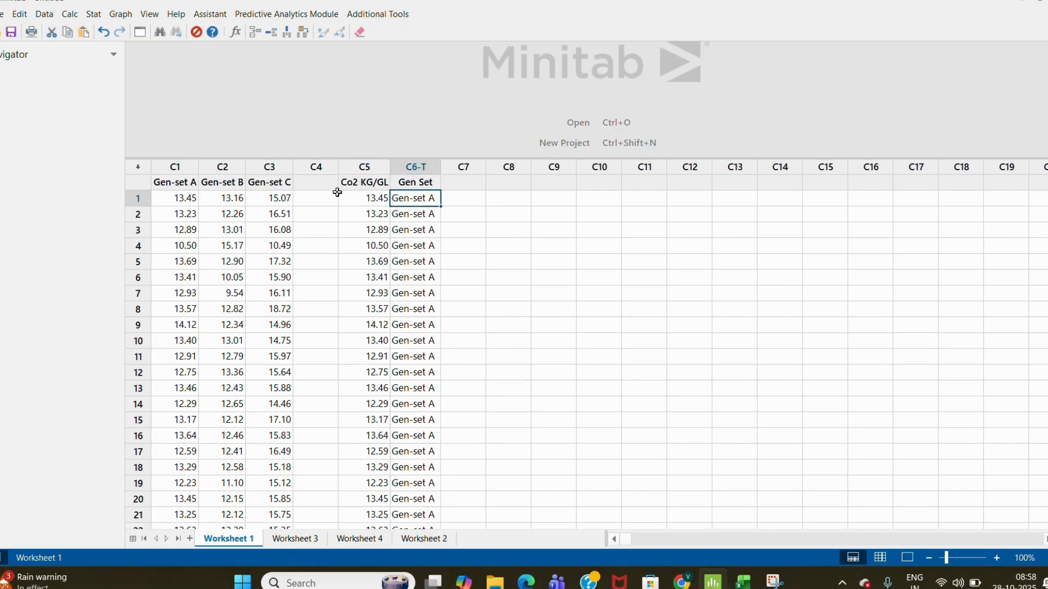
pyautogui.click(93, 14)
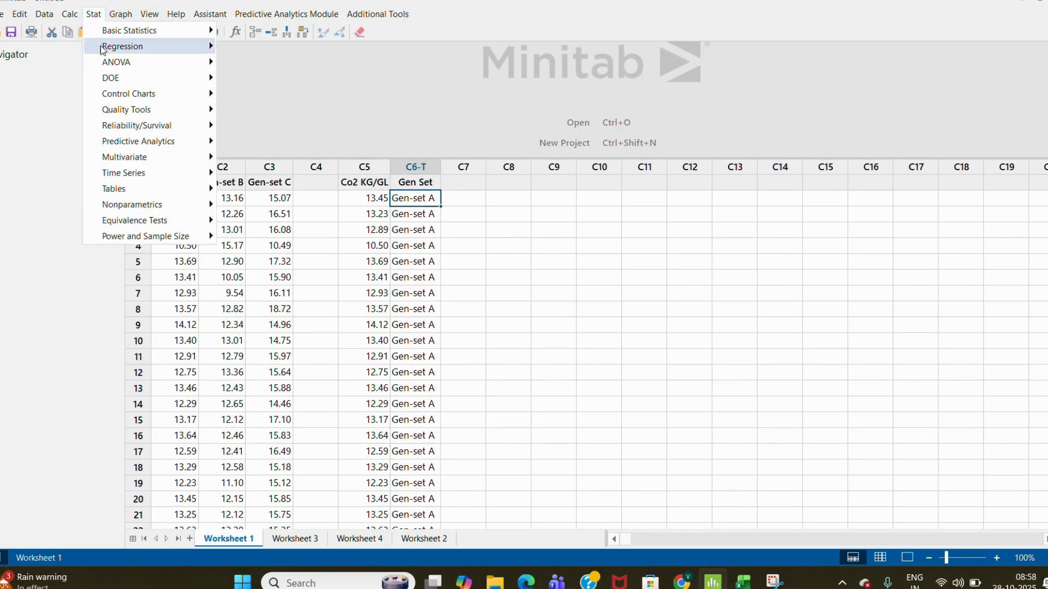
pyautogui.moveTo(185, 211)
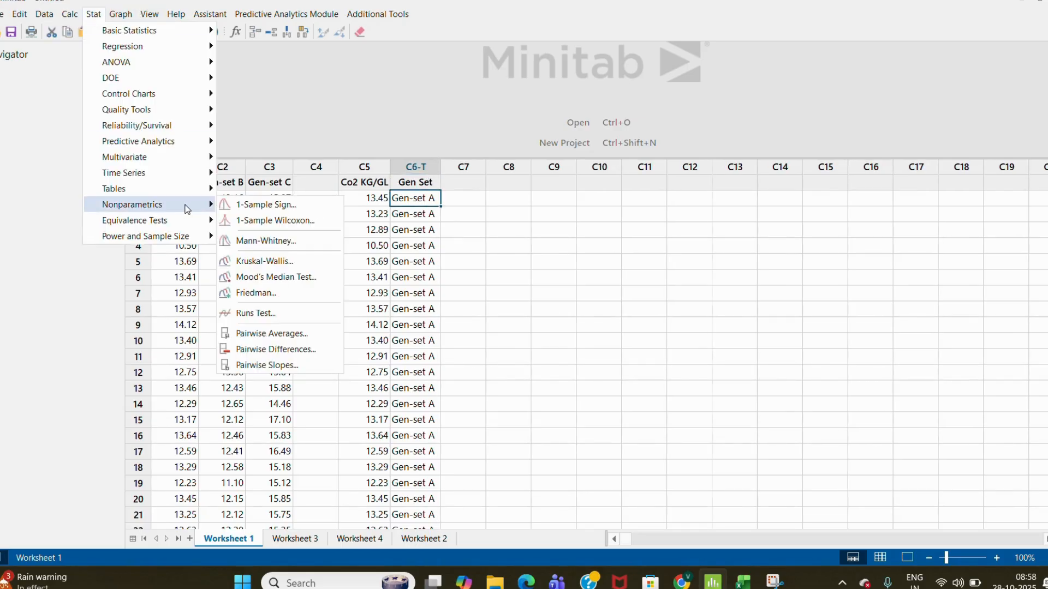
pyautogui.click(289, 279)
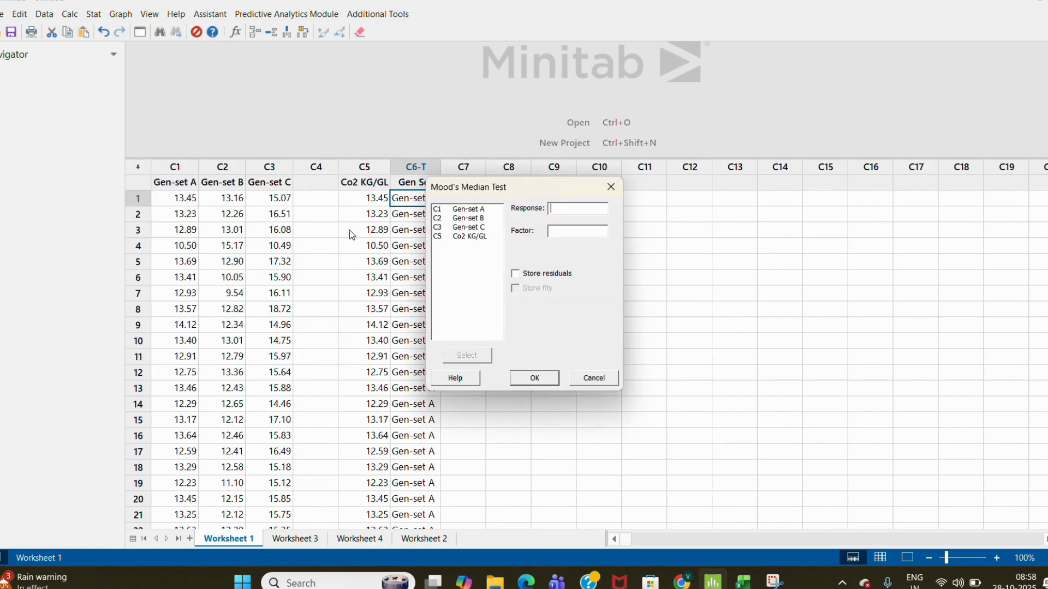
pyautogui.doubleClick(473, 238)
pyautogui.doubleClick(460, 245)
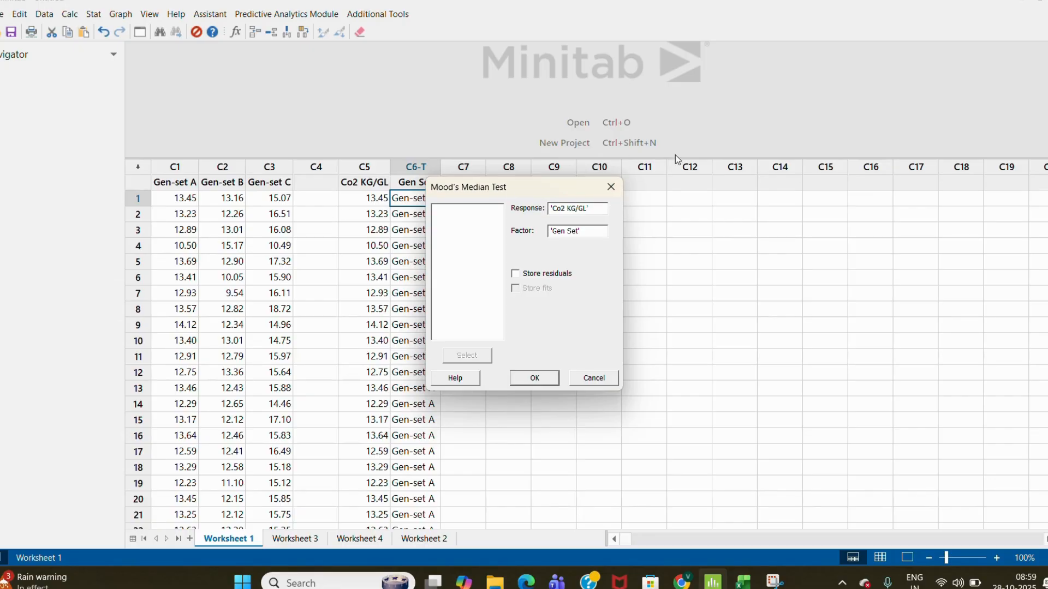
pyautogui.click(611, 187)
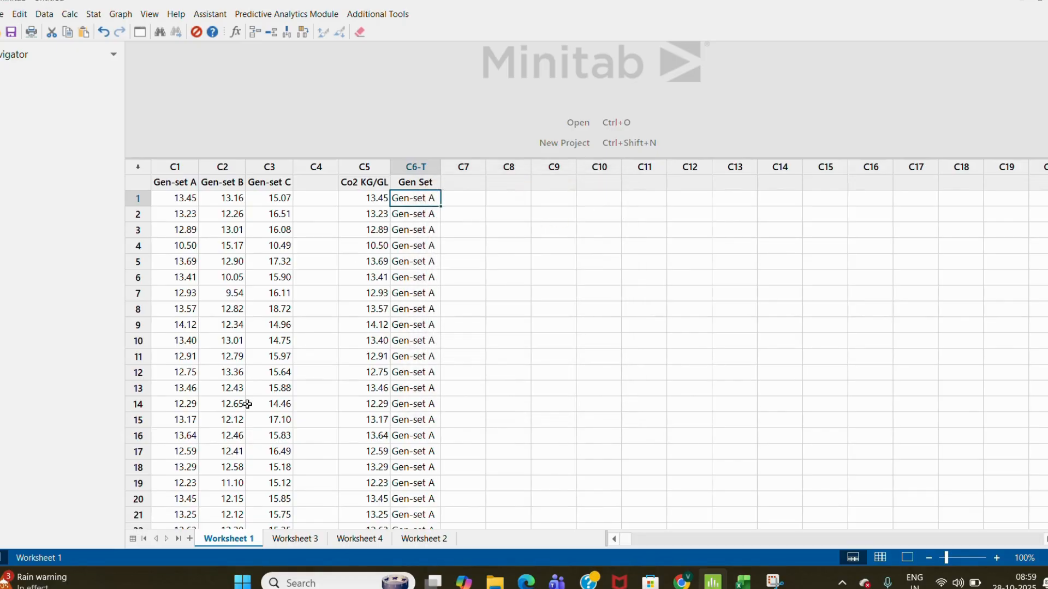
# - Switch to Worksheet 3 and examine the PH Value columns for the five suppliers
pyautogui.click(295, 539)
pyautogui.click(267, 310)
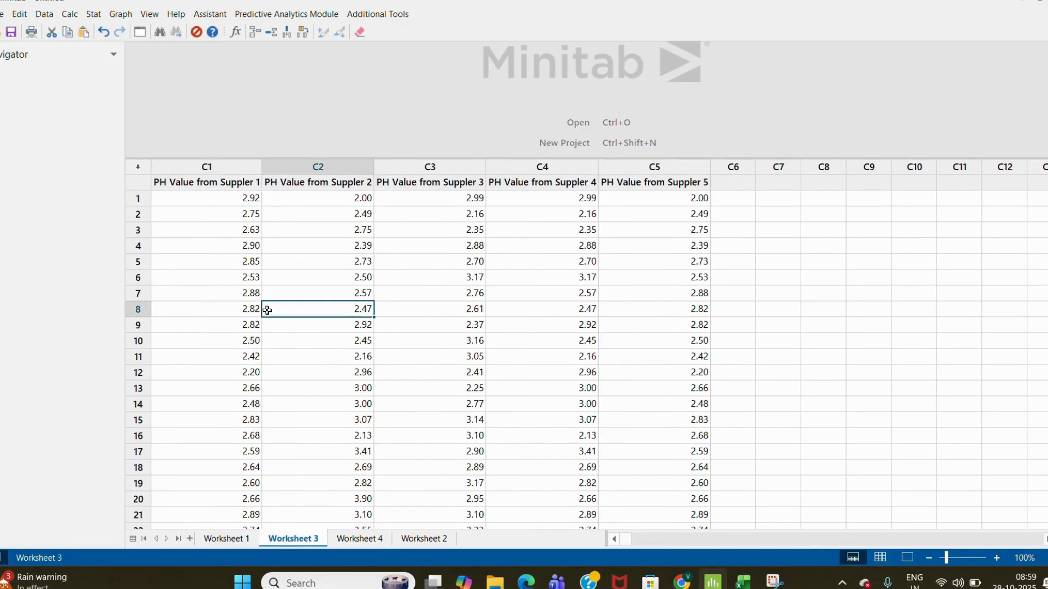
pyautogui.hotkey('ctrl', 'Up')
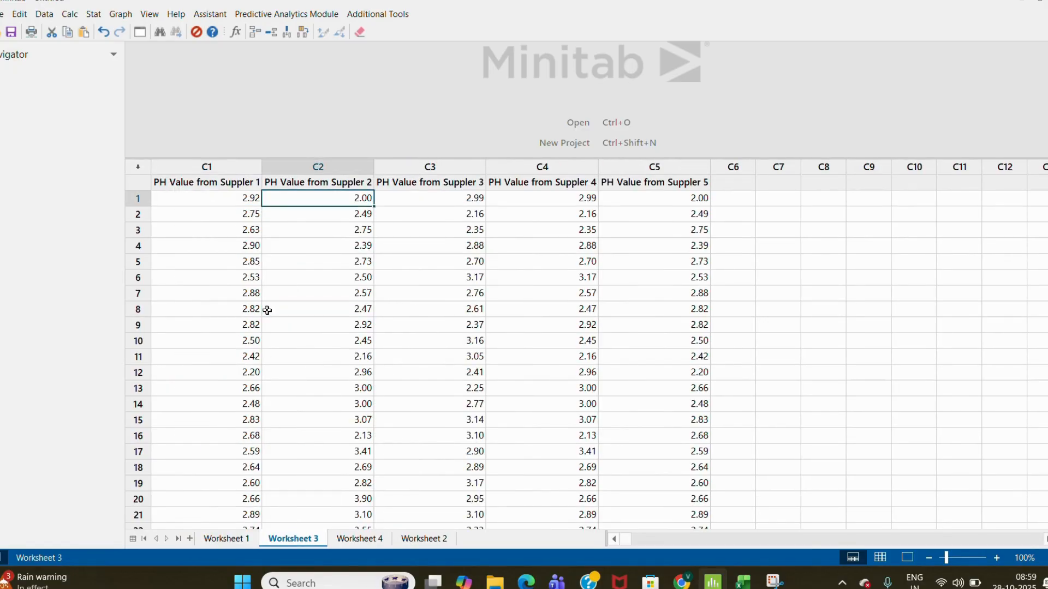
pyautogui.press('Left')
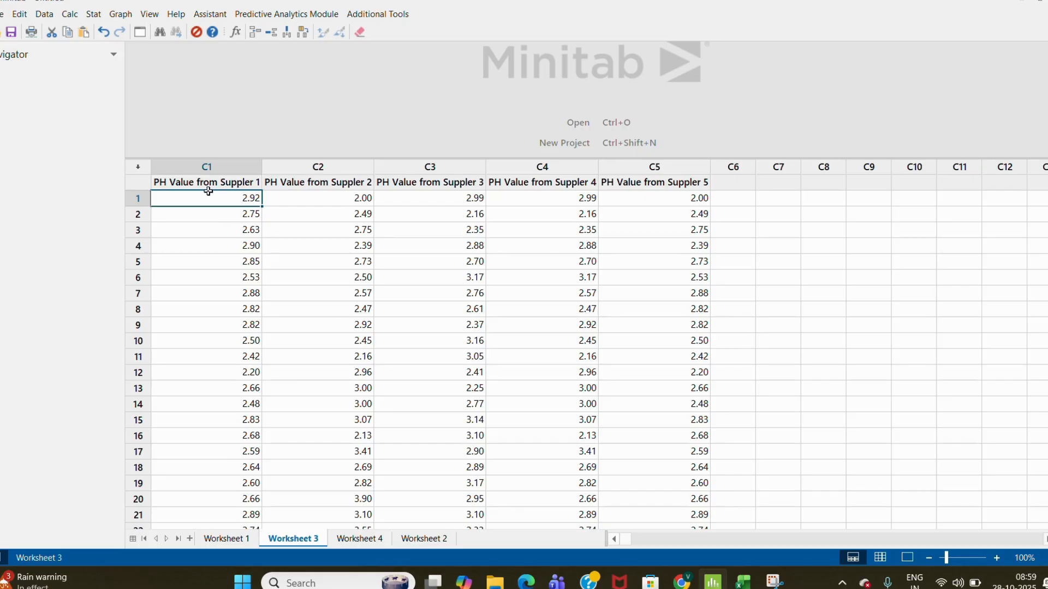
pyautogui.click(206, 165)
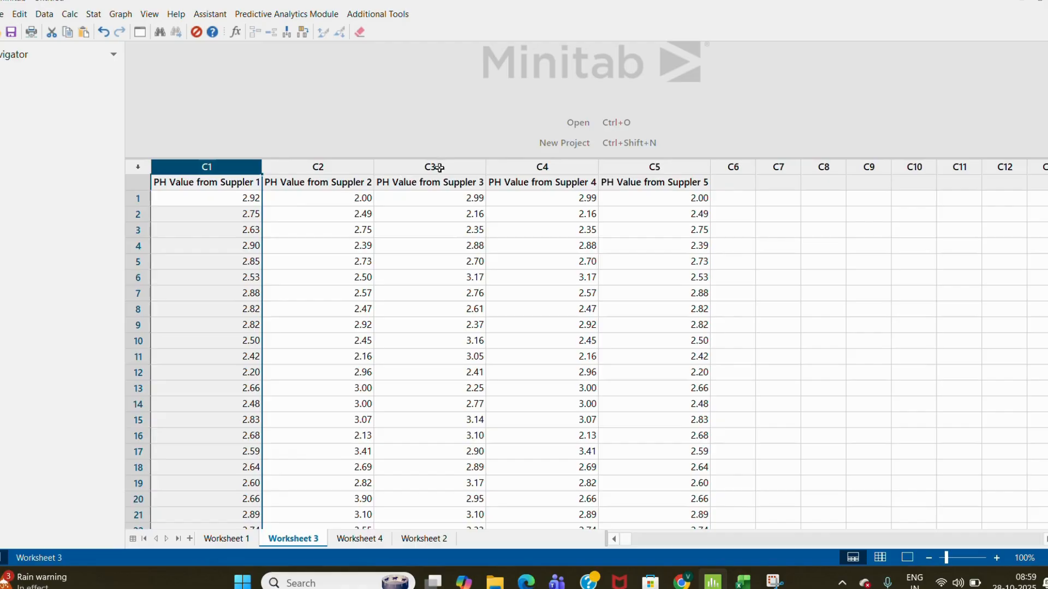
pyautogui.click(495, 260)
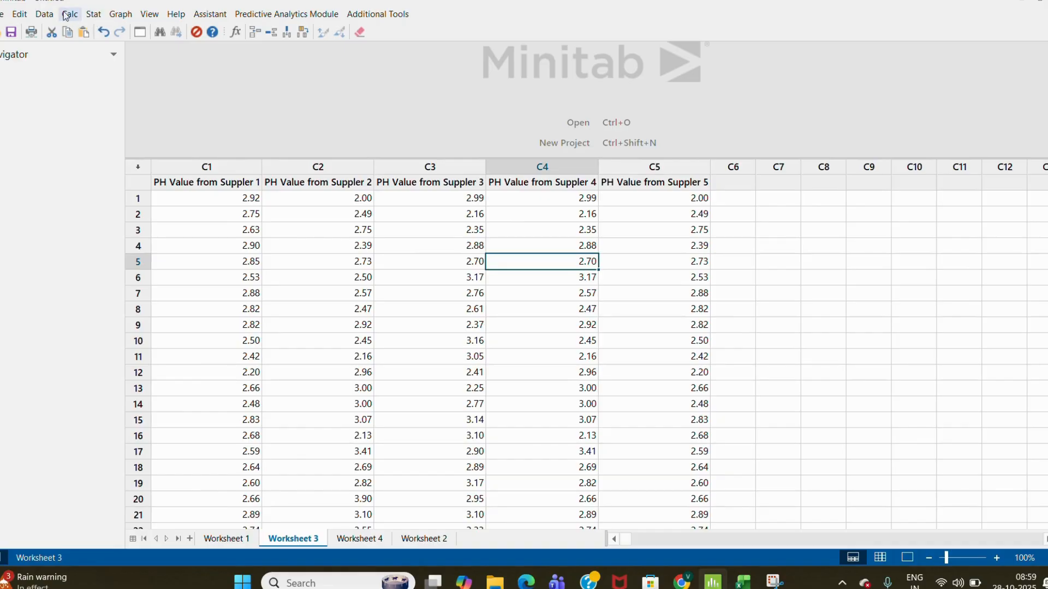
# - Open Stack Blocks of Columns and set the first block to 'PH Value from Suppler 1' and 'PH Value from Suppler 2'
pyautogui.click(45, 14)
pyautogui.moveTo(108, 129)
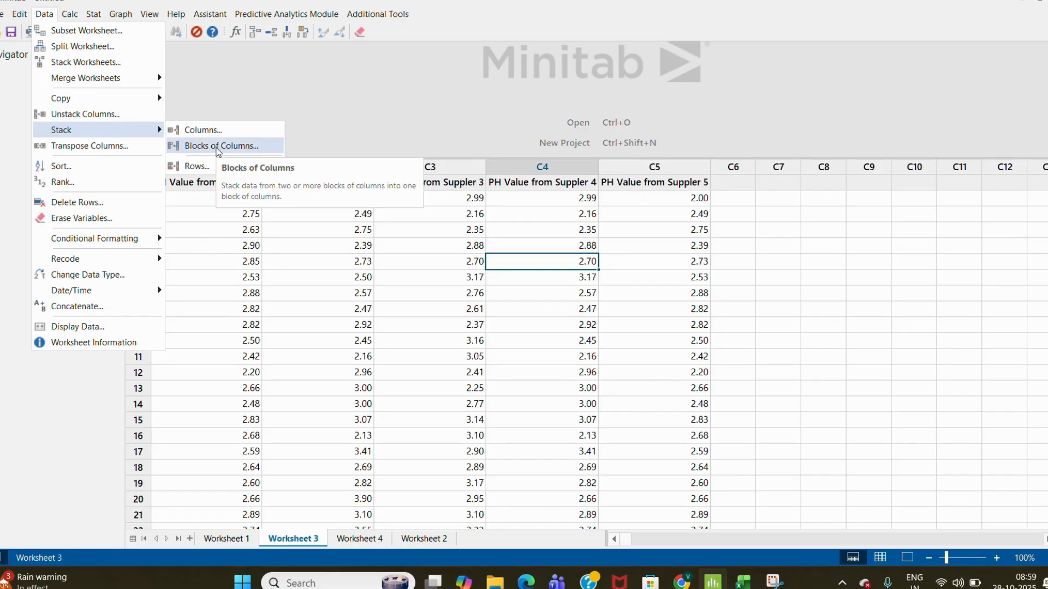
pyautogui.click(218, 148)
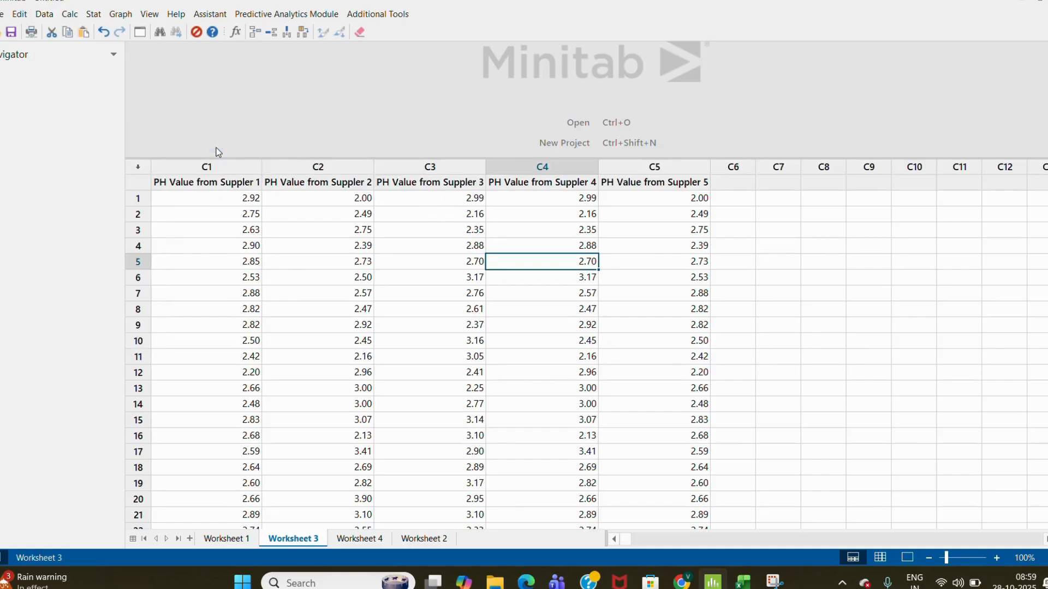
pyautogui.press('Delete')
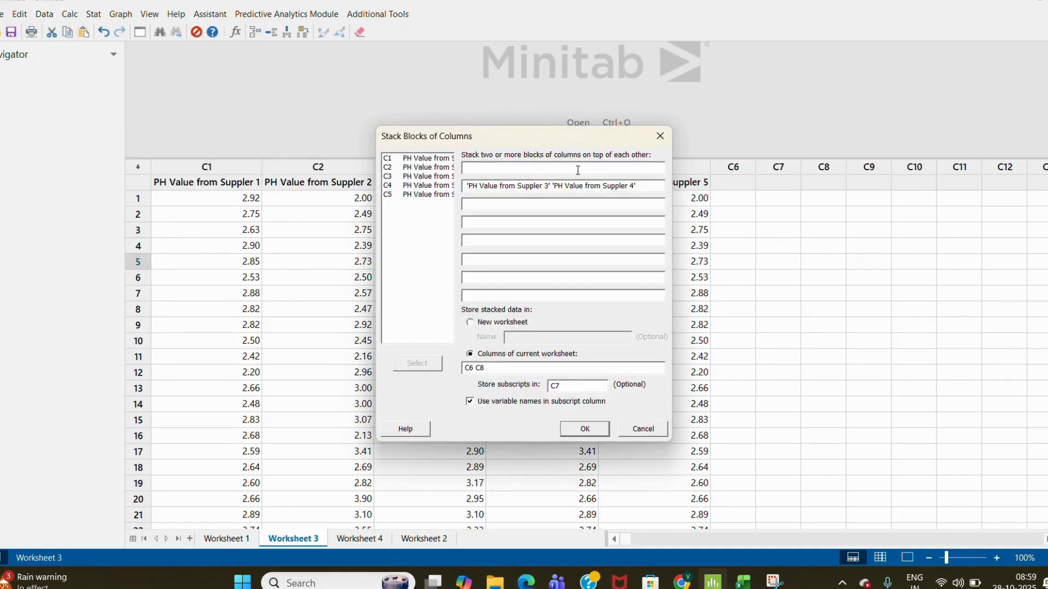
pyautogui.click(652, 188)
pyautogui.press('BackSpace')
pyautogui.press('BackSpace')
pyautogui.press('BackSpace')
pyautogui.press('BackSpace')
pyautogui.press('BackSpace')
pyautogui.press('BackSpace')
pyautogui.press('BackSpace')
pyautogui.press('BackSpace')
pyautogui.press('BackSpace')
pyautogui.press('BackSpace')
pyautogui.press('BackSpace')
pyautogui.press('BackSpace')
pyautogui.press('BackSpace')
pyautogui.press('BackSpace')
pyautogui.press('BackSpace')
pyautogui.press('BackSpace')
pyautogui.press('BackSpace')
pyautogui.press('BackSpace')
pyautogui.press('BackSpace')
pyautogui.press('BackSpace')
pyautogui.press('BackSpace')
pyautogui.press('BackSpace')
pyautogui.press('BackSpace')
pyautogui.press('BackSpace')
pyautogui.press('BackSpace')
pyautogui.press('BackSpace')
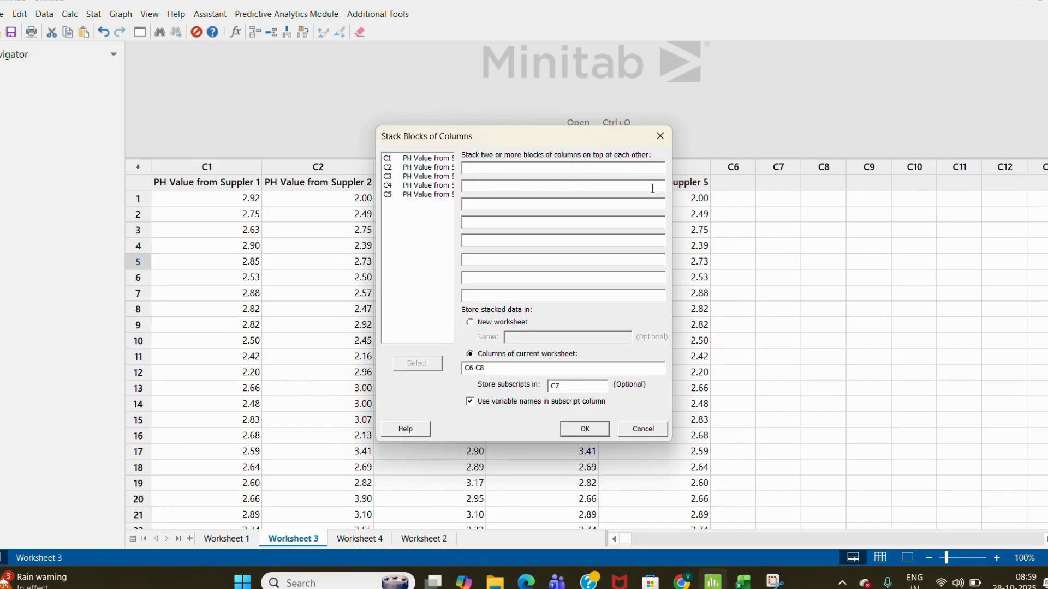
pyautogui.click(573, 167)
pyautogui.write("'PH Value from Suppler 1'")
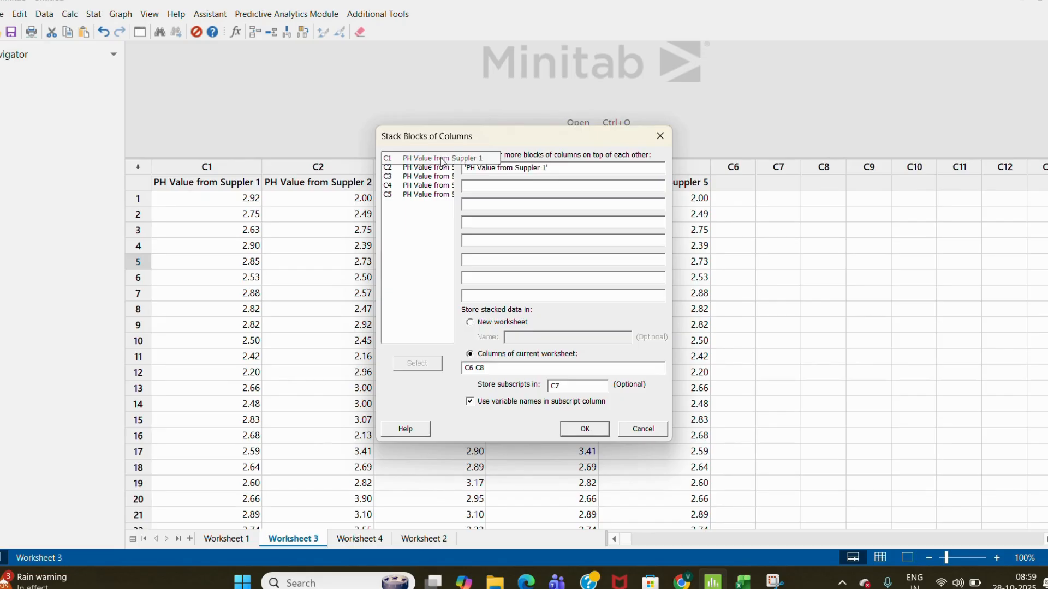
pyautogui.doubleClick(439, 169)
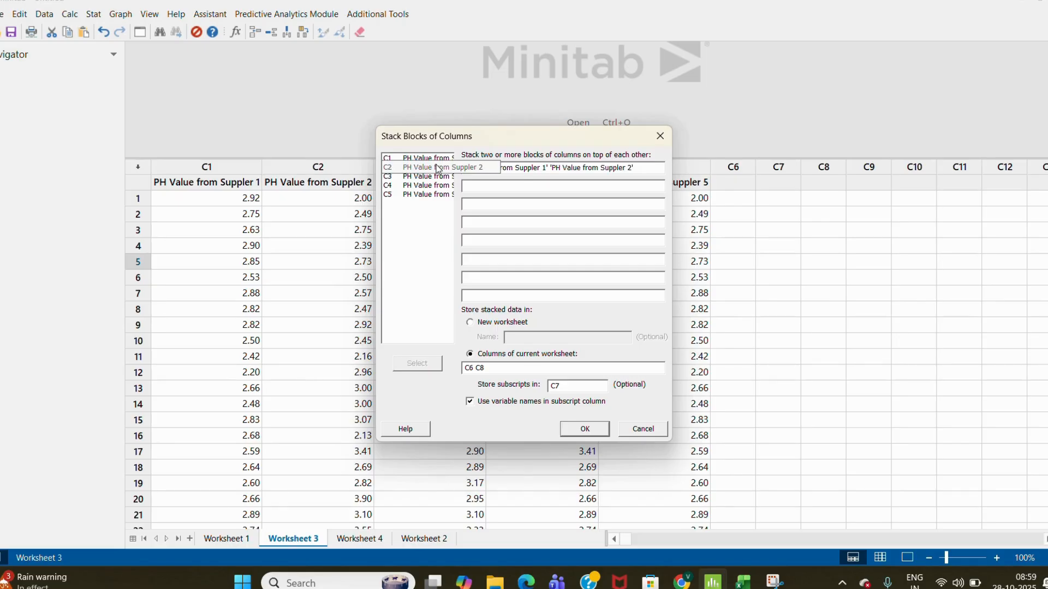
# - Set the second block to 'PH Value from Suppler 3' and 'PH Value from Suppler 4'
pyautogui.click(576, 185)
pyautogui.click(452, 177)
pyautogui.doubleClick(452, 177)
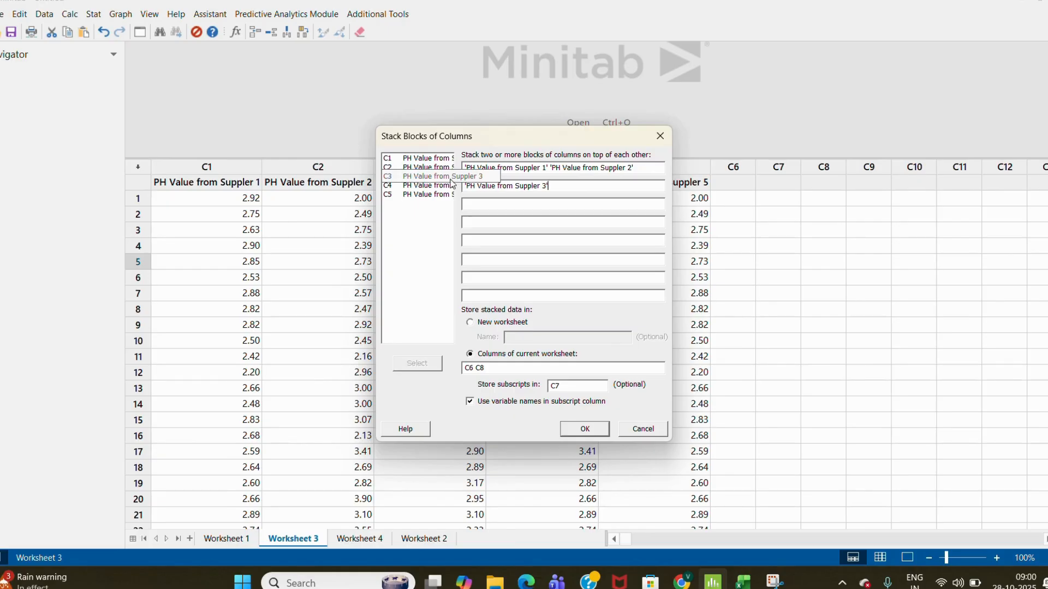
pyautogui.doubleClick(452, 186)
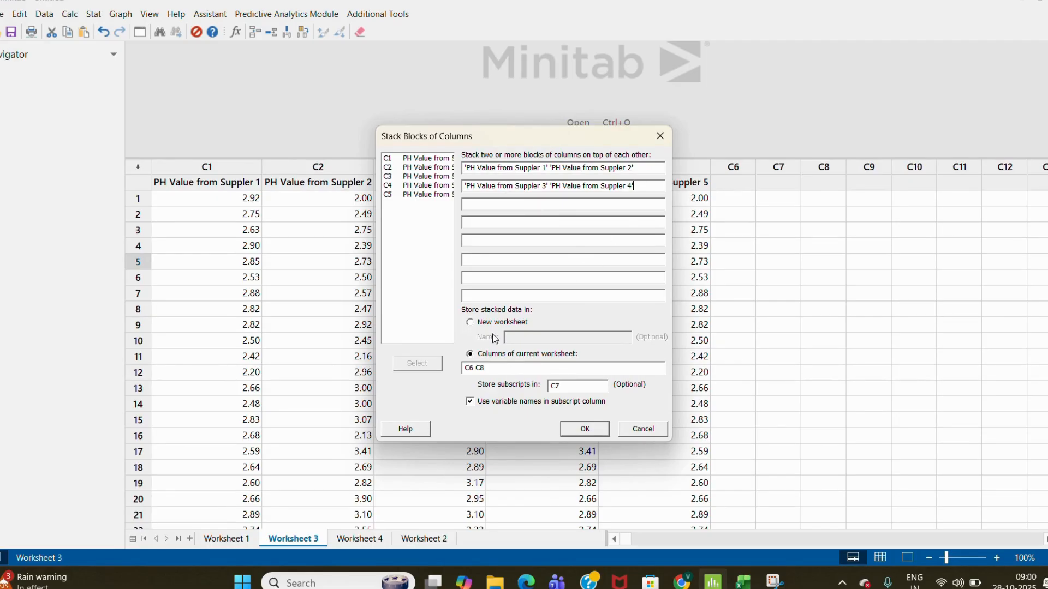
# - Store the stacked data in columns c8 and c9 with no subscript column, then run the stack
pyautogui.click(498, 369)
pyautogui.press('BackSpace')
pyautogui.press('BackSpace')
pyautogui.press('BackSpace')
pyautogui.press('BackSpace')
pyautogui.press('BackSpace')
pyautogui.click(566, 386)
pyautogui.press('BackSpace')
pyautogui.press('BackSpace')
pyautogui.click(475, 367)
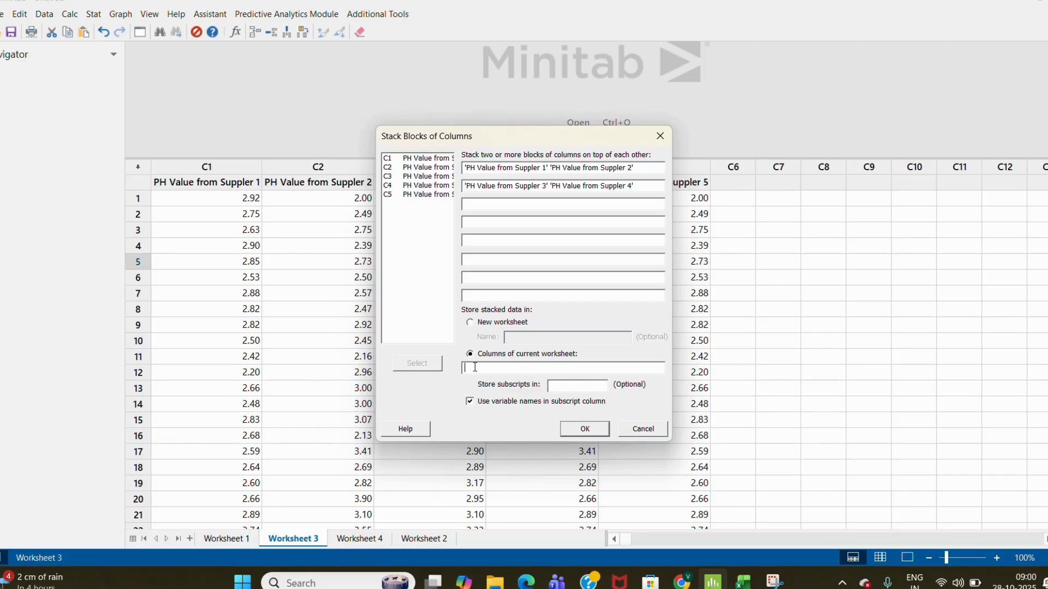
pyautogui.write('c8 c9')
pyautogui.click(583, 431)
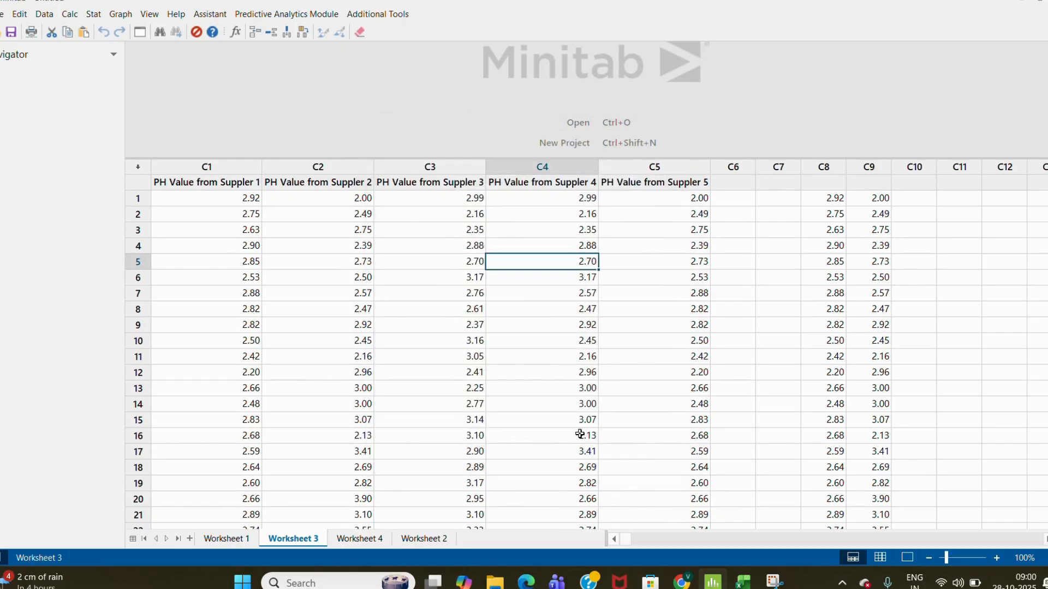
# - Name the stacked columns C8 as R1 and C9 as R2
pyautogui.click(841, 246)
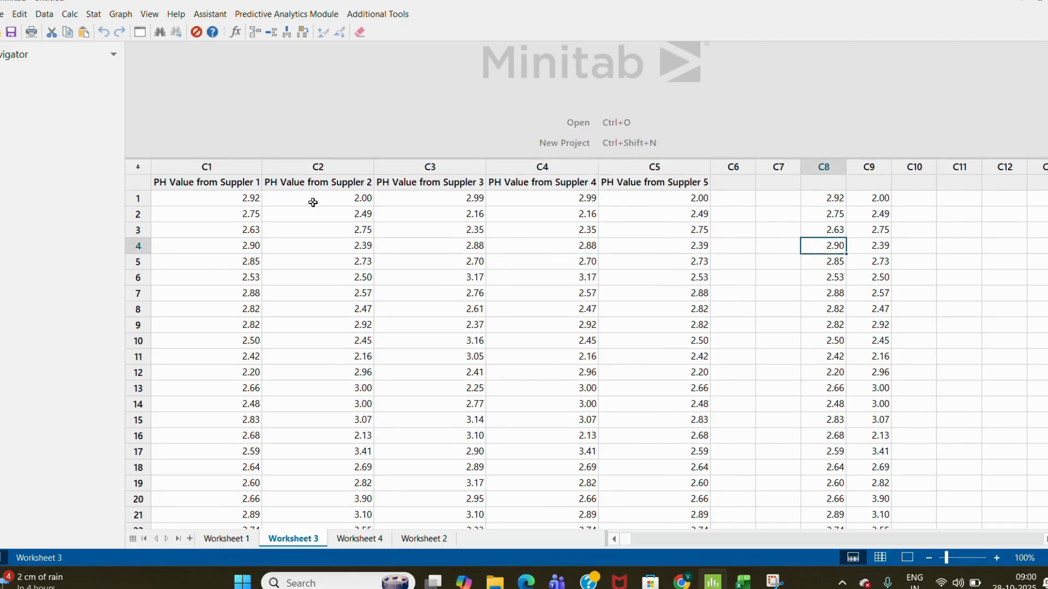
pyautogui.click(830, 182)
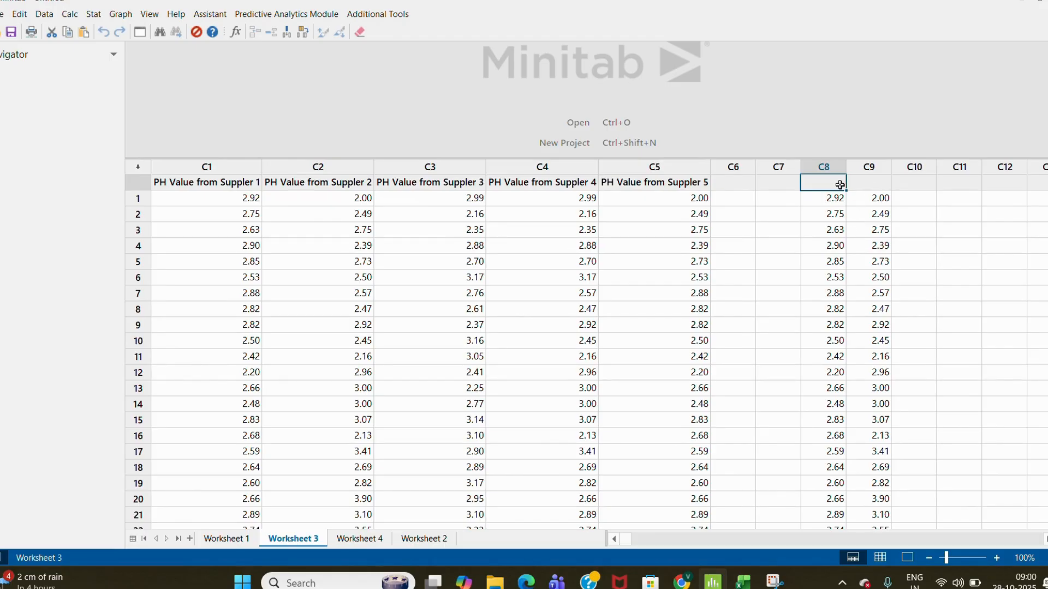
pyautogui.write('R1')
pyautogui.press('Return')
pyautogui.press('Up')
pyautogui.press('Right')
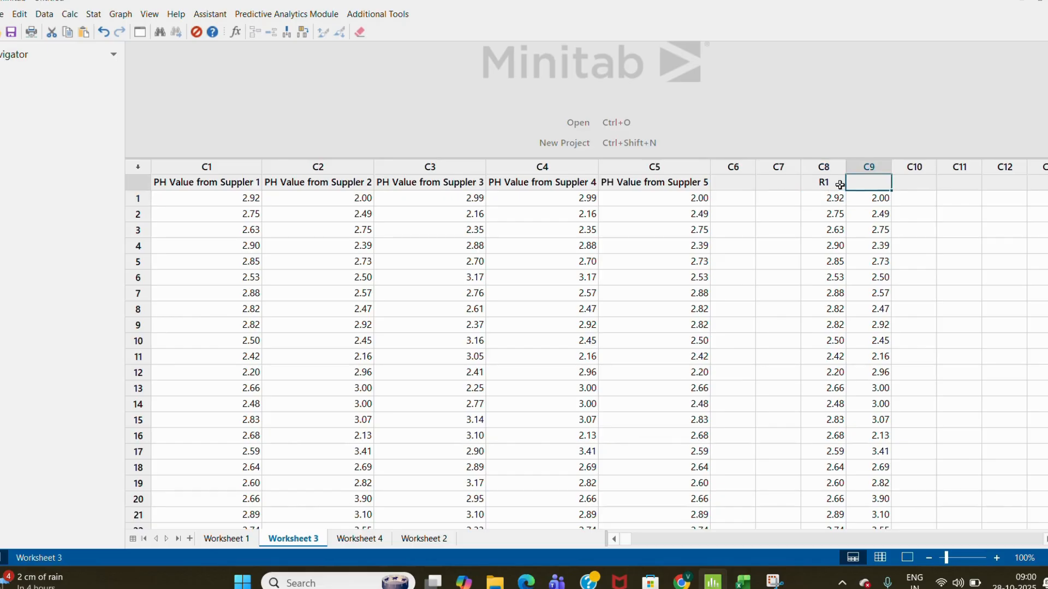
pyautogui.write('R2')
pyautogui.press('Return')
pyautogui.press('Left')
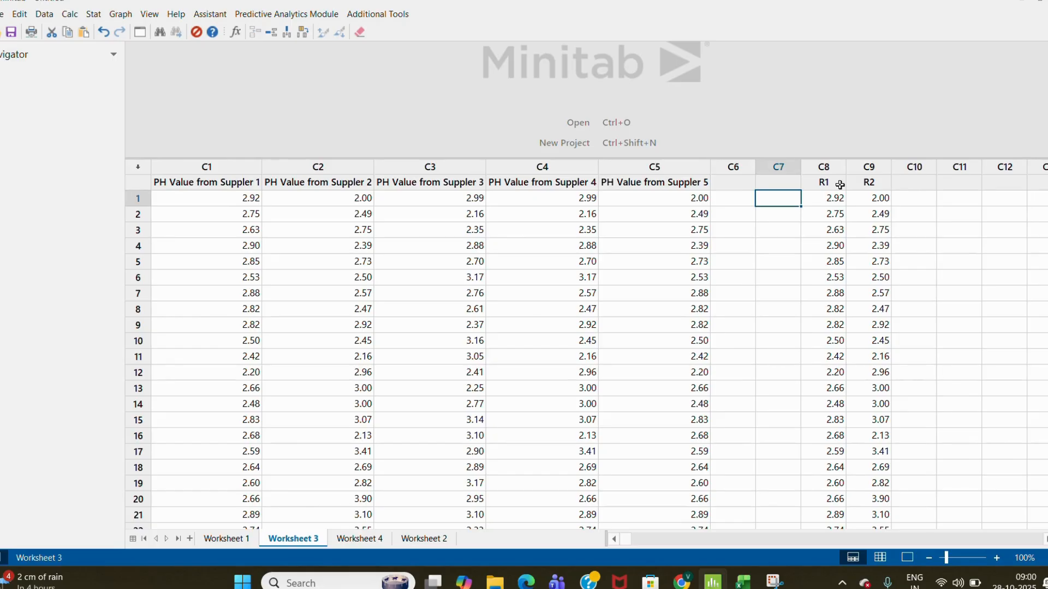
# - Try to rerun the block stack with PH Value from Suppler 5 added to the second block
pyautogui.hotkey('ctrl', 'e')
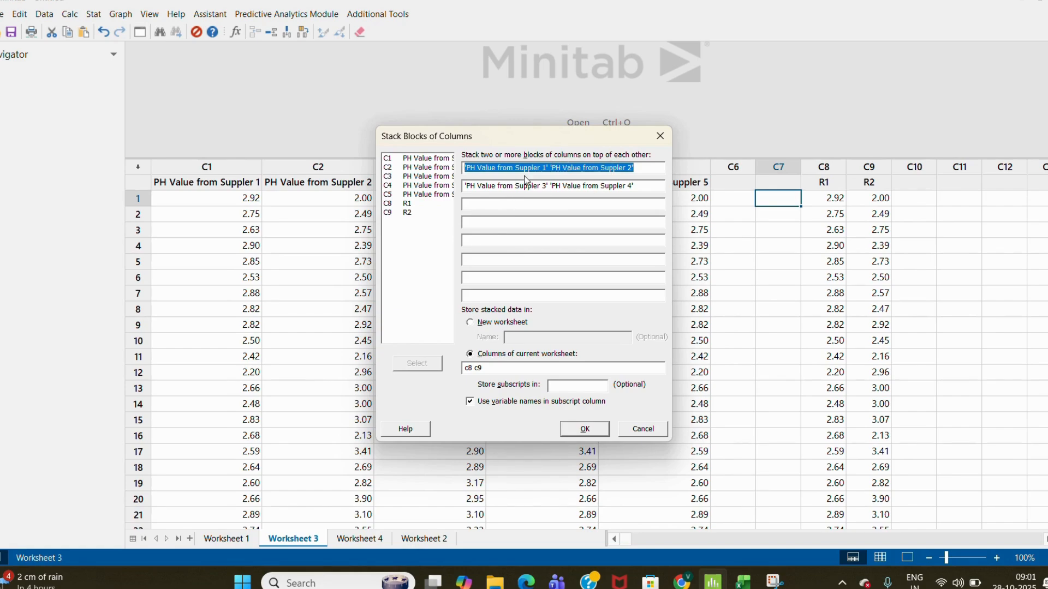
pyautogui.click(651, 188)
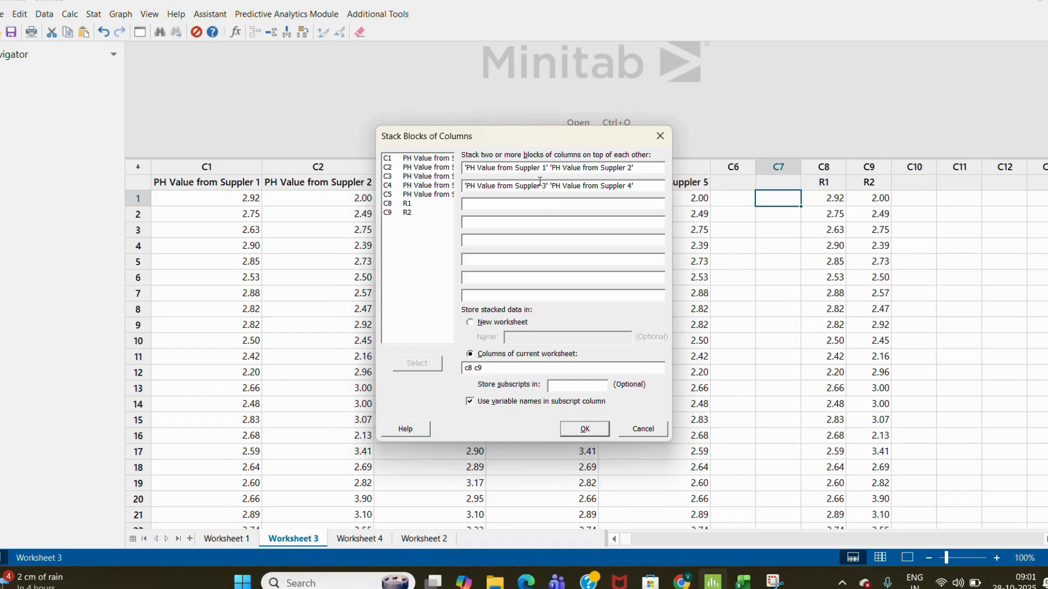
pyautogui.doubleClick(425, 193)
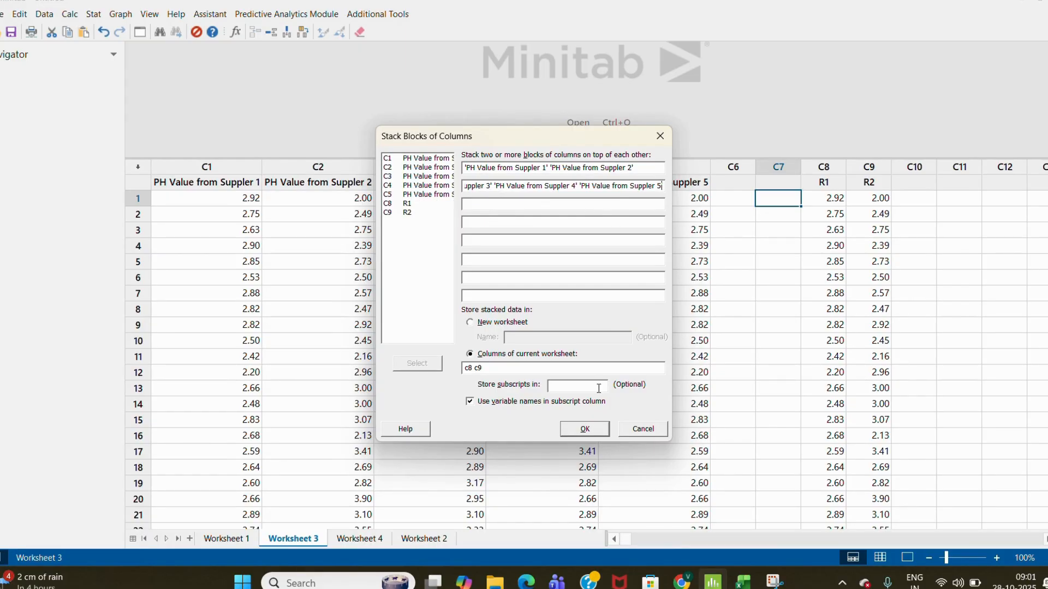
pyautogui.click(589, 434)
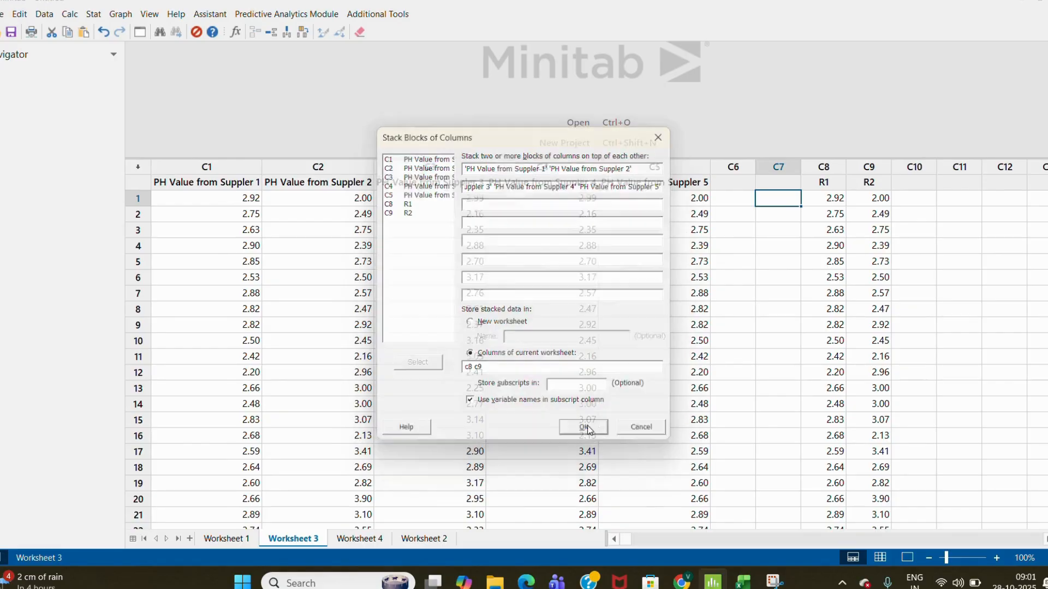
# - Remove Suppler 5 from the second block and close the Stack Blocks of Columns dialog
pyautogui.click(582, 326)
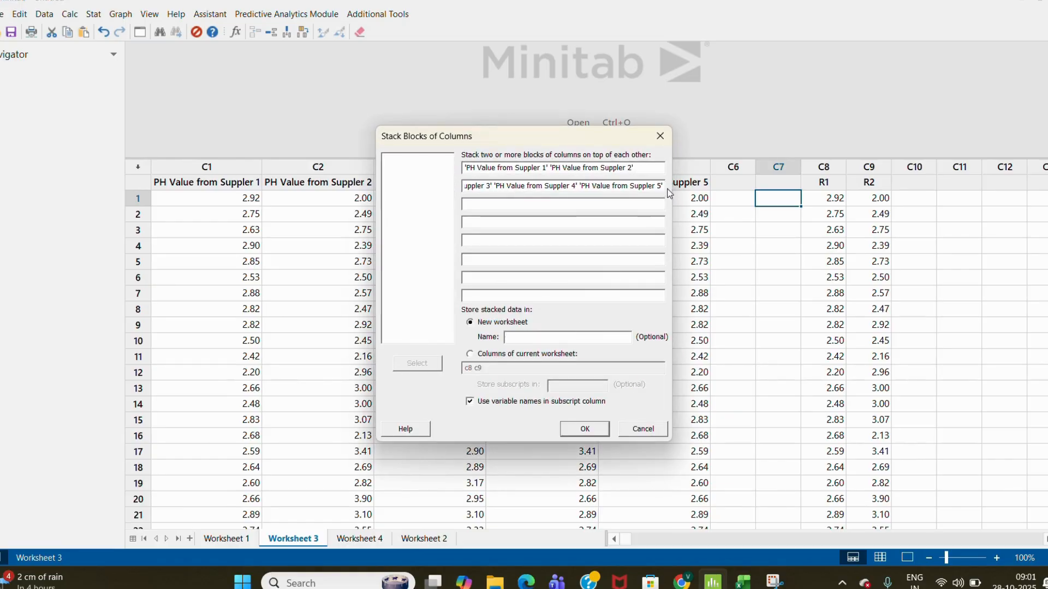
pyautogui.click(584, 187)
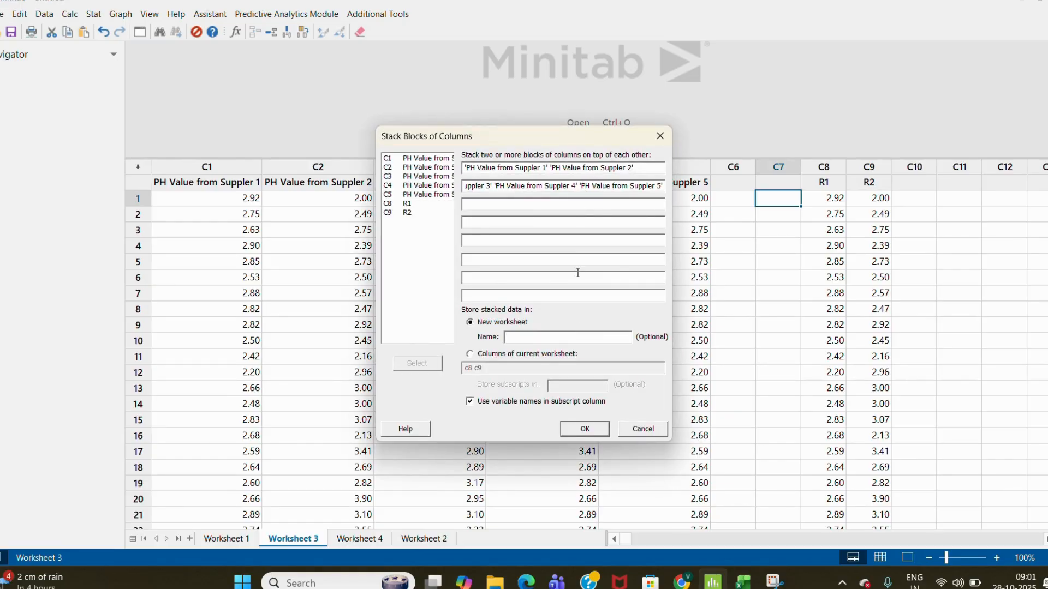
pyautogui.hotkey('shift', 'Right')
pyautogui.hotkey('shift', 'Right')
pyautogui.hotkey('shift', 'Right')
pyautogui.hotkey('shift', 'Right')
pyautogui.hotkey('shift', 'Right')
pyautogui.hotkey('shift', 'Right')
pyautogui.hotkey('shift', 'Right')
pyautogui.hotkey('shift', 'Right')
pyautogui.hotkey('shift', 'Right')
pyautogui.hotkey('shift', 'Right')
pyautogui.hotkey('shift', 'Right')
pyautogui.hotkey('shift', 'Right')
pyautogui.hotkey('shift', 'Right')
pyautogui.hotkey('shift', 'Right')
pyautogui.hotkey('shift', 'Right')
pyautogui.hotkey('shift', 'Right')
pyautogui.hotkey('shift', 'Right')
pyautogui.hotkey('shift', 'Right')
pyautogui.hotkey('shift', 'Right')
pyautogui.hotkey('shift', 'Right')
pyautogui.press('BackSpace')
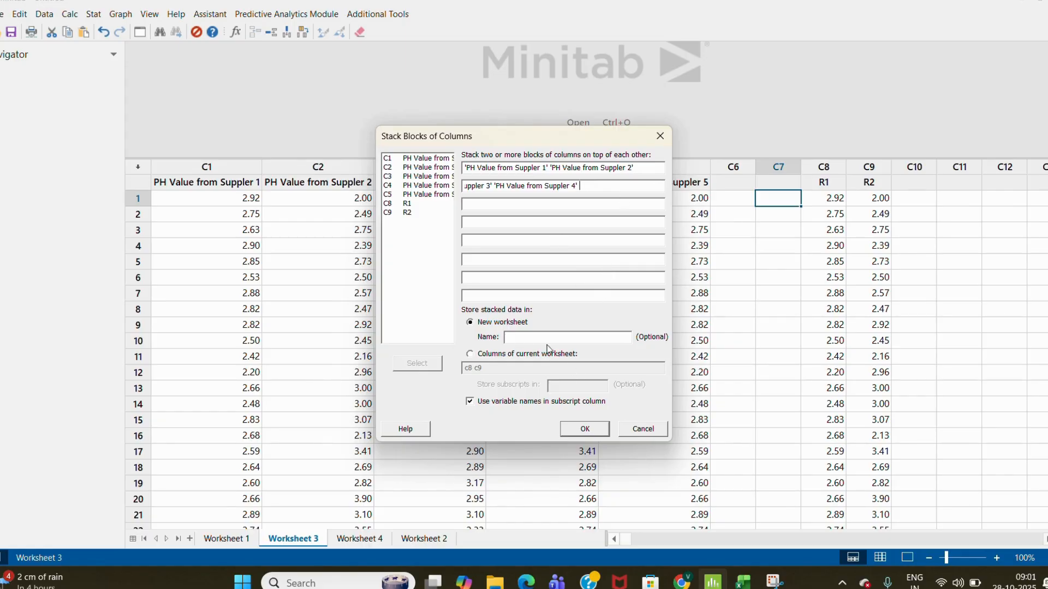
pyautogui.click(660, 136)
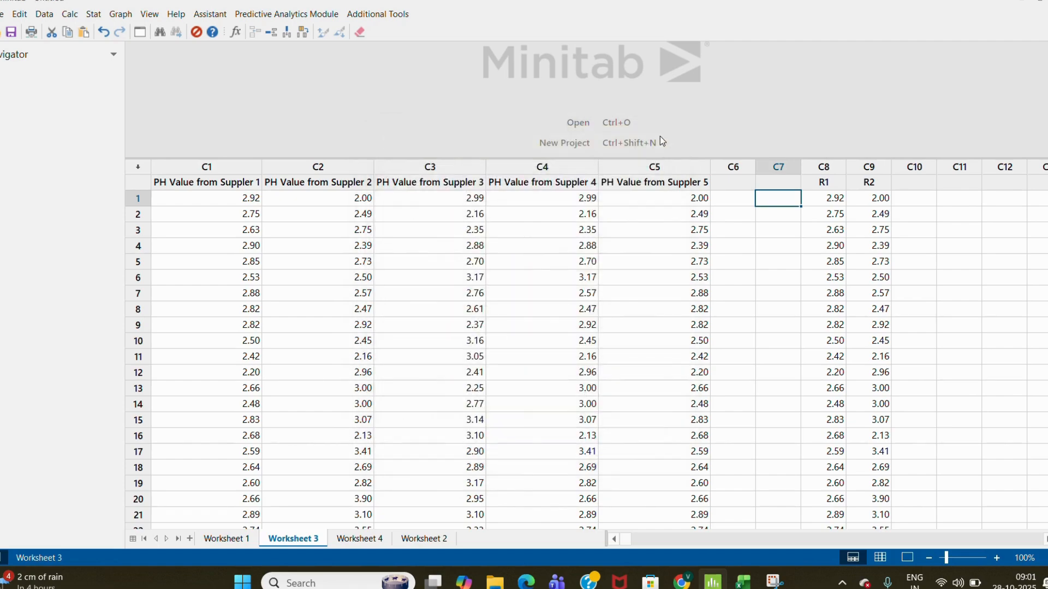
# - Switch to Worksheet 4 and examine the A to E columns and the Name column
pyautogui.click(371, 540)
pyautogui.click(281, 328)
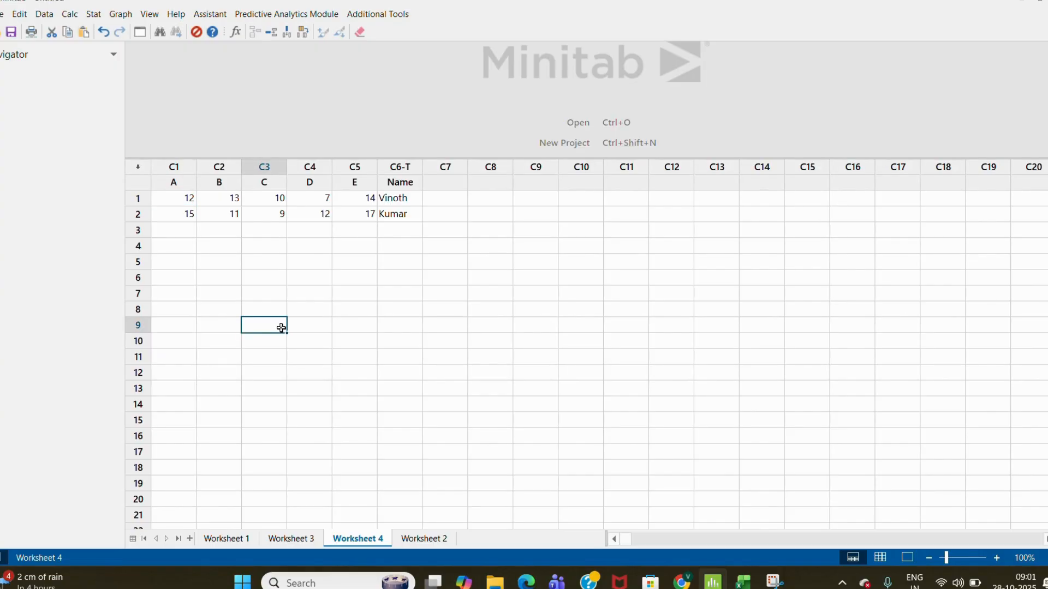
pyautogui.click(174, 181)
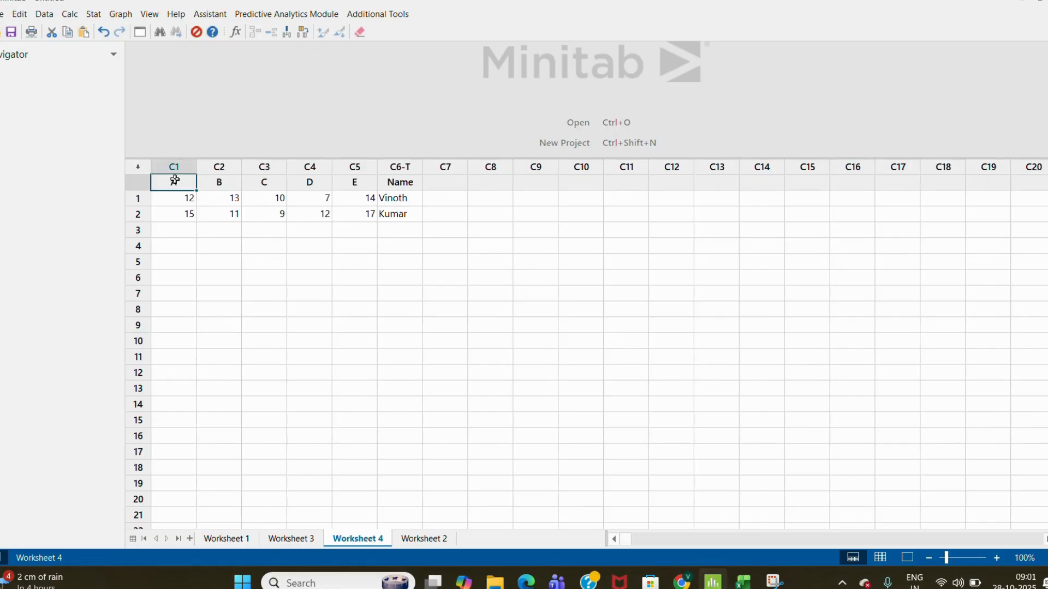
pyautogui.click(221, 183)
pyautogui.click(282, 188)
pyautogui.click(307, 184)
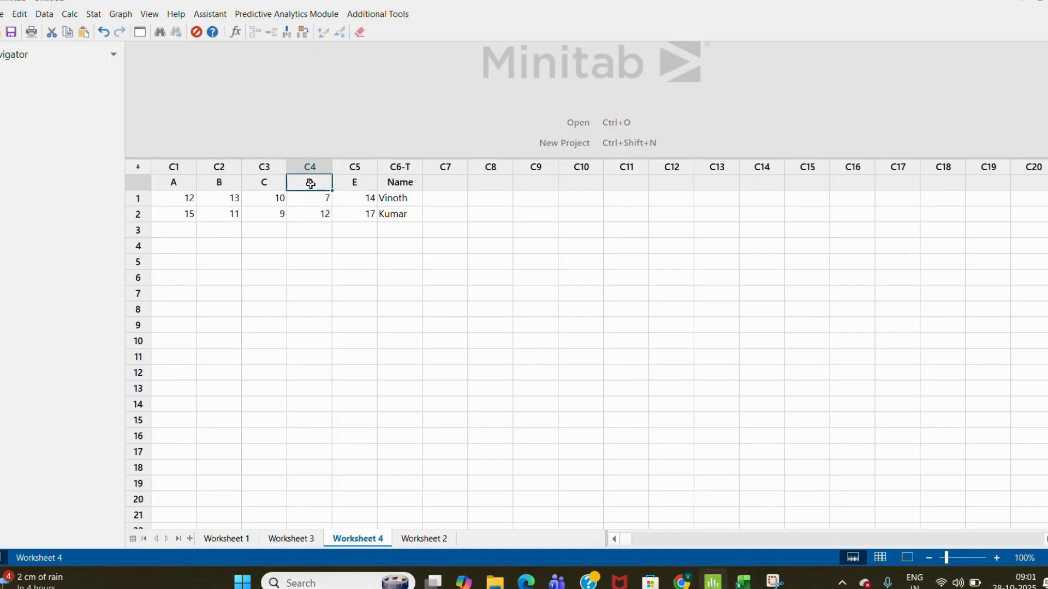
pyautogui.click(336, 184)
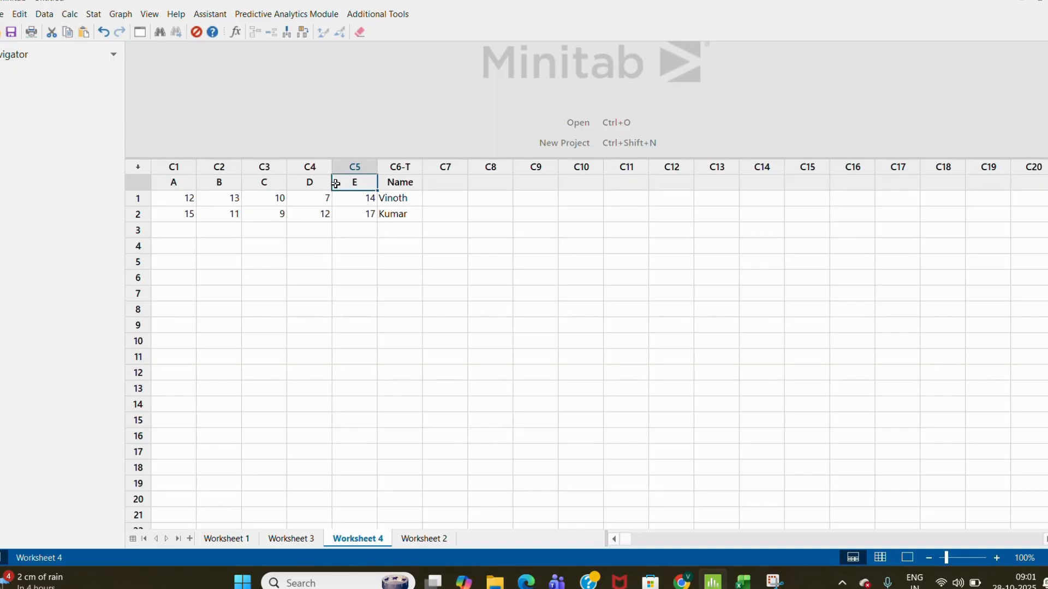
pyautogui.click(402, 198)
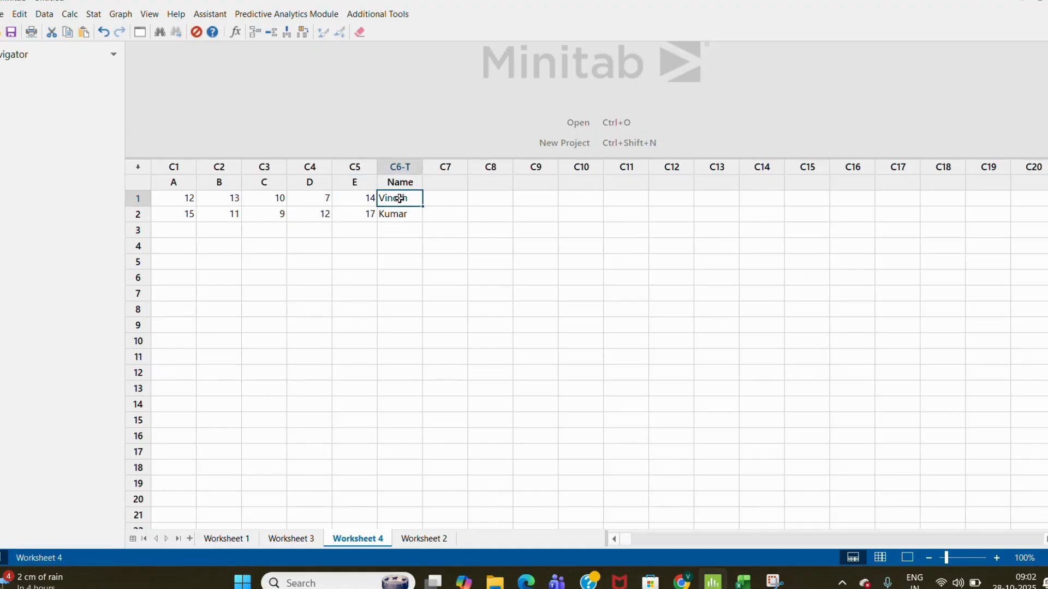
pyautogui.click(415, 219)
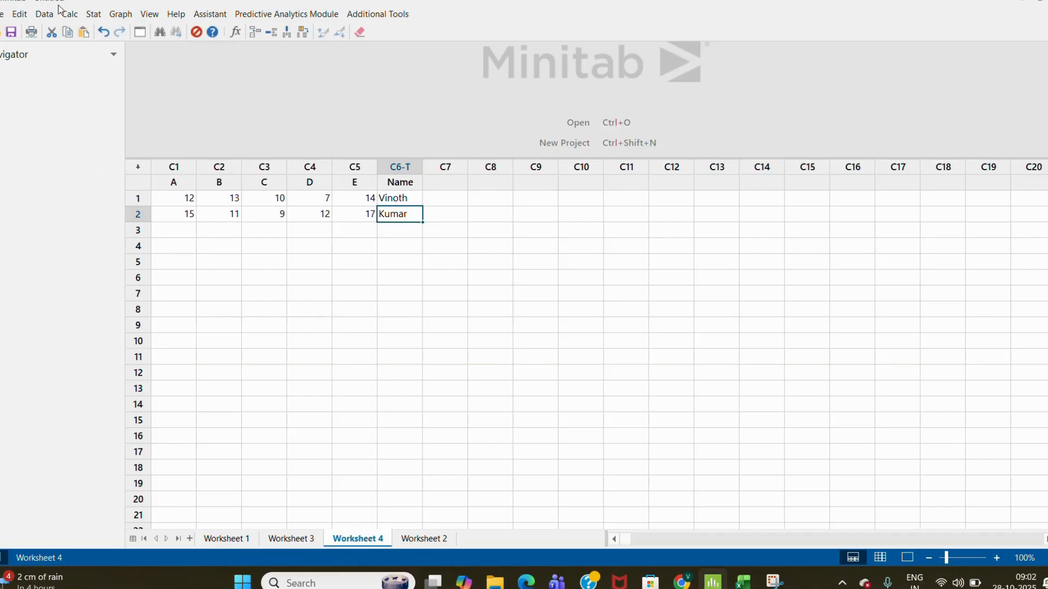
# - Open Stack Rows and clear the list of columns whose rows are to be stacked
pyautogui.click(44, 14)
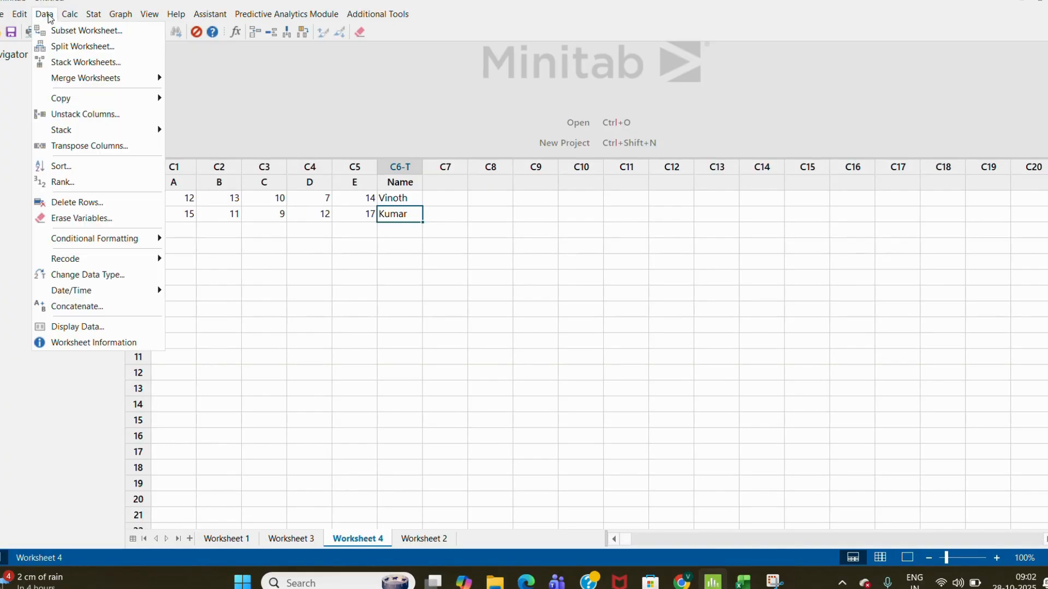
pyautogui.moveTo(84, 134)
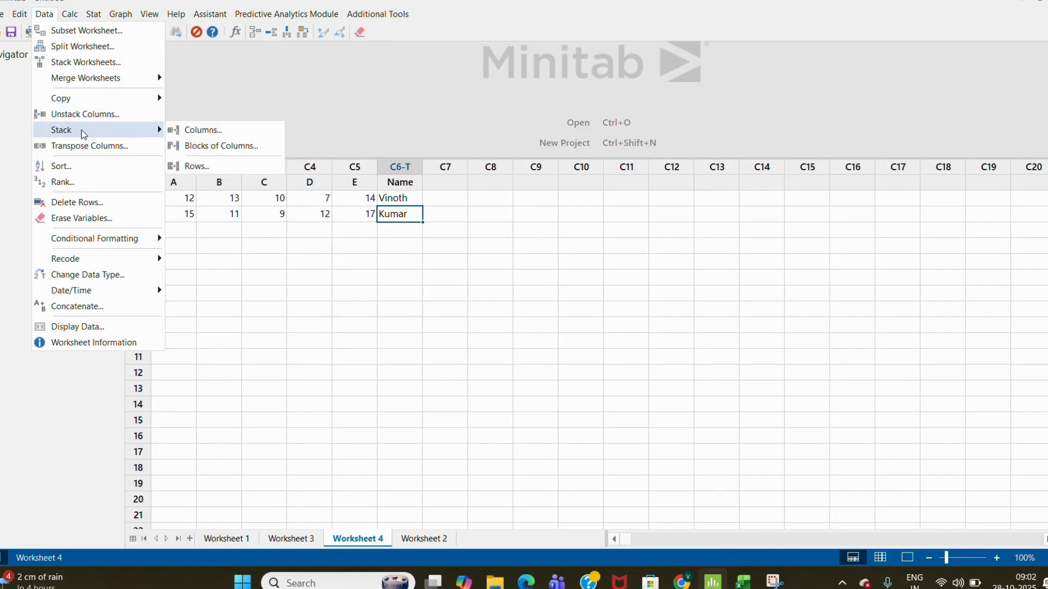
pyautogui.click(207, 166)
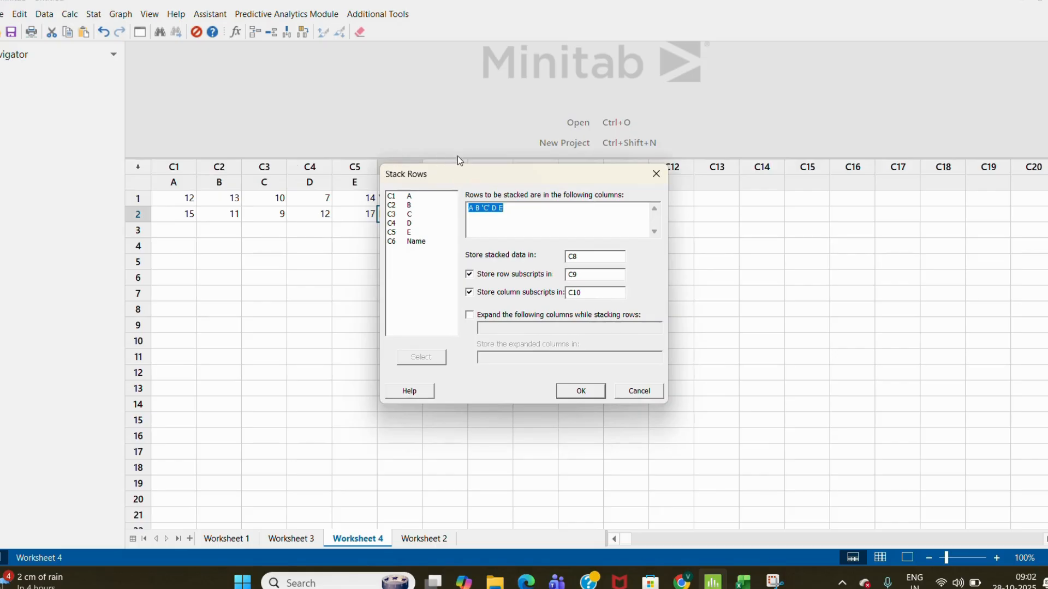
pyautogui.moveTo(482, 178); pyautogui.dragTo(636, 93)
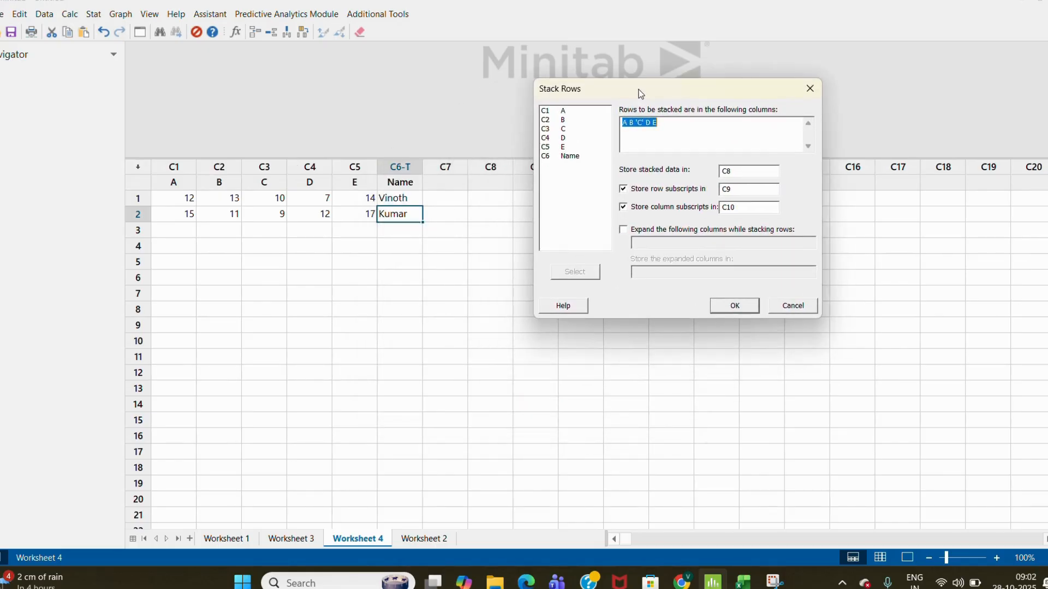
pyautogui.click(691, 123)
pyautogui.press('BackSpace')
pyautogui.press('BackSpace')
pyautogui.press('BackSpace')
pyautogui.press('BackSpace')
pyautogui.press('BackSpace')
pyautogui.press('BackSpace')
pyautogui.press('BackSpace')
pyautogui.press('BackSpace')
pyautogui.press('BackSpace')
pyautogui.press('BackSpace')
pyautogui.press('BackSpace')
# - Add columns A, B, C, D and E to the list of columns whose rows are to be stacked
pyautogui.click(565, 112)
pyautogui.doubleClick(566, 112)
pyautogui.click(564, 120)
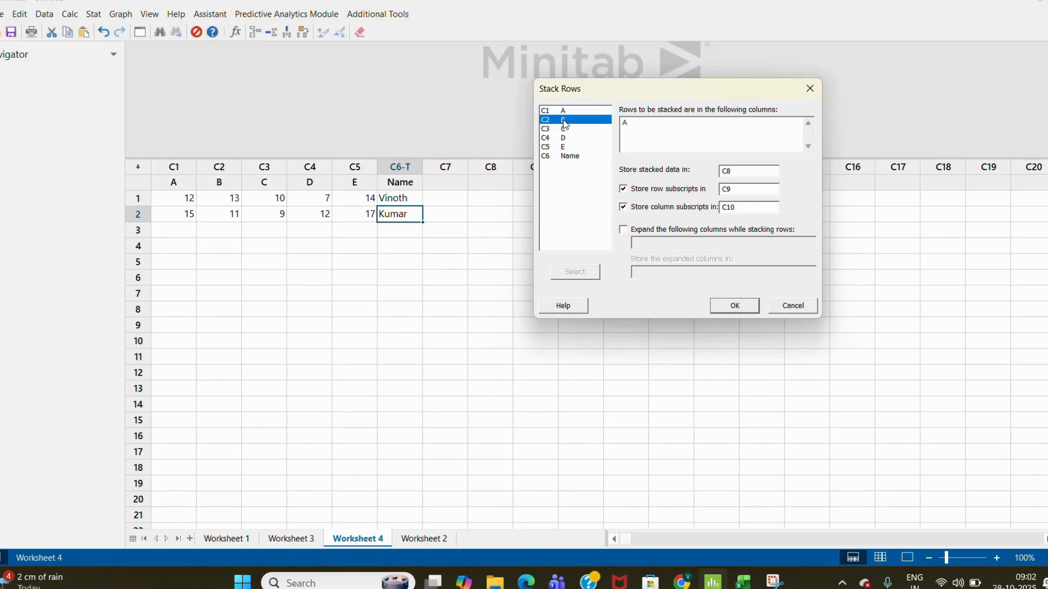
pyautogui.doubleClick(565, 120)
pyautogui.click(566, 135)
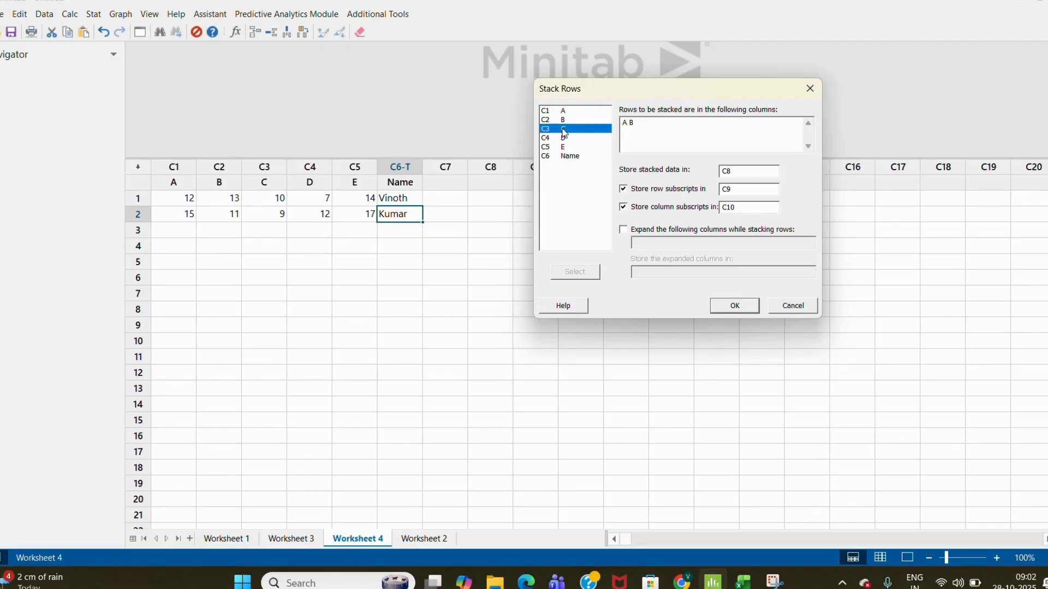
pyautogui.doubleClick(565, 135)
pyautogui.click(564, 139)
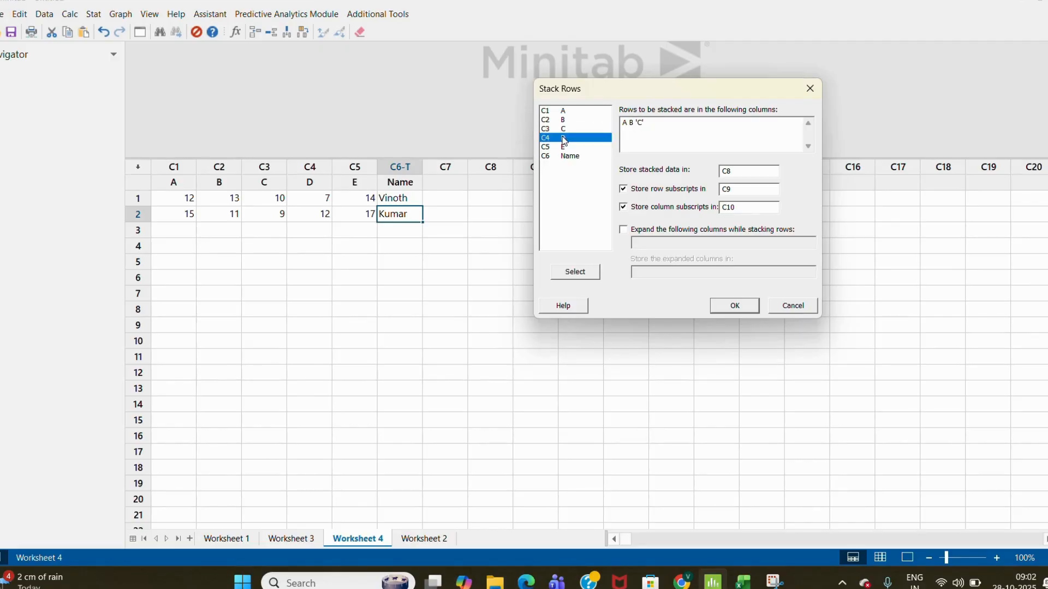
pyautogui.doubleClick(564, 138)
pyautogui.click(565, 151)
pyautogui.doubleClick(565, 151)
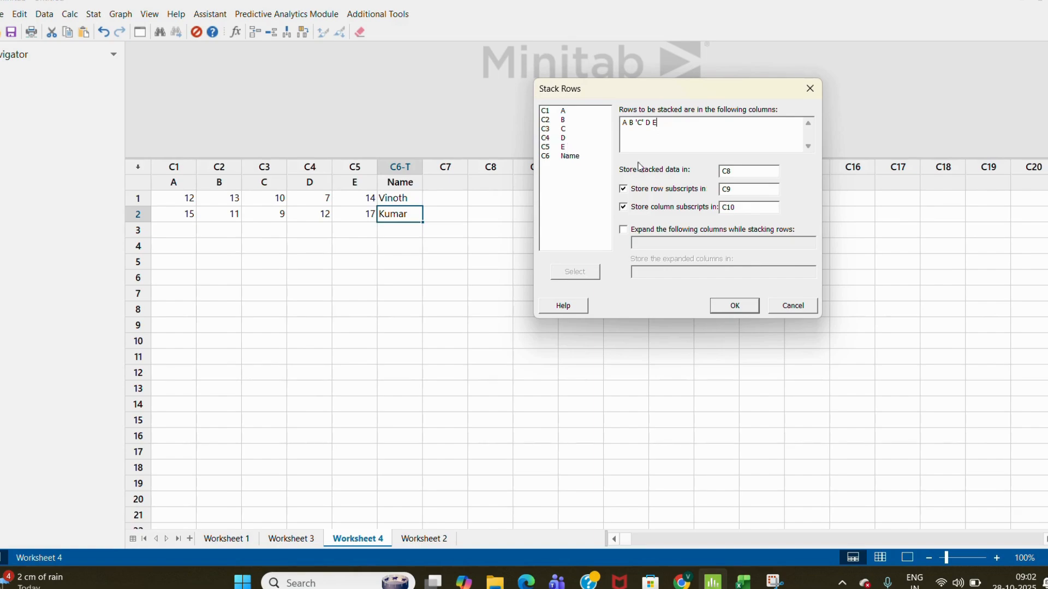
# - Store the stacked data in C8, with row subscripts in C9 and column subscripts in C10
pyautogui.click(737, 173)
pyautogui.press('BackSpace')
pyautogui.press('BackSpace')
pyautogui.press('BackSpace')
pyautogui.click(623, 189)
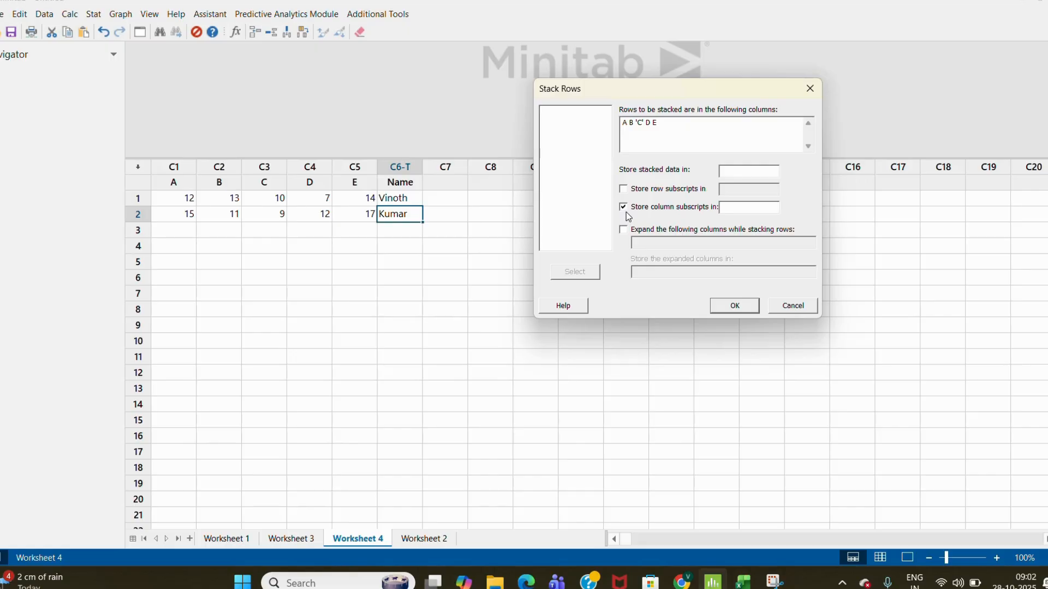
pyautogui.click(623, 208)
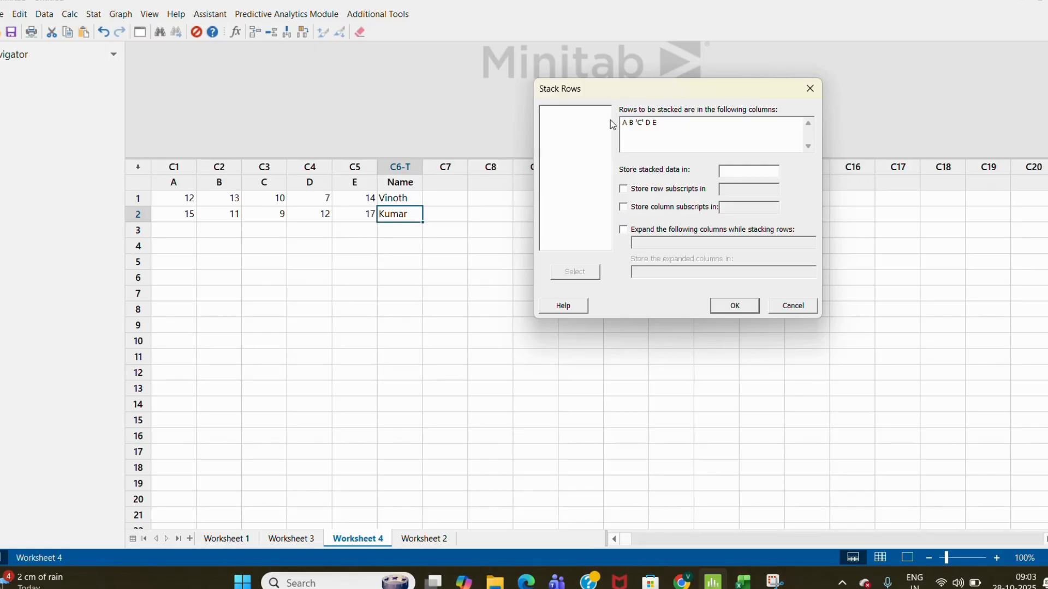
pyautogui.click(727, 172)
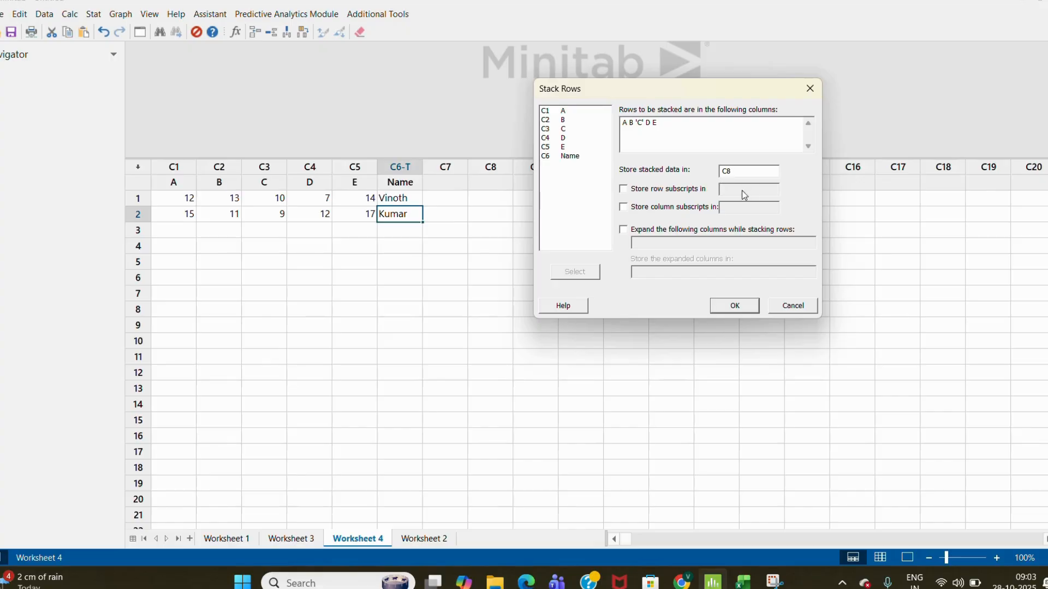
pyautogui.click(622, 189)
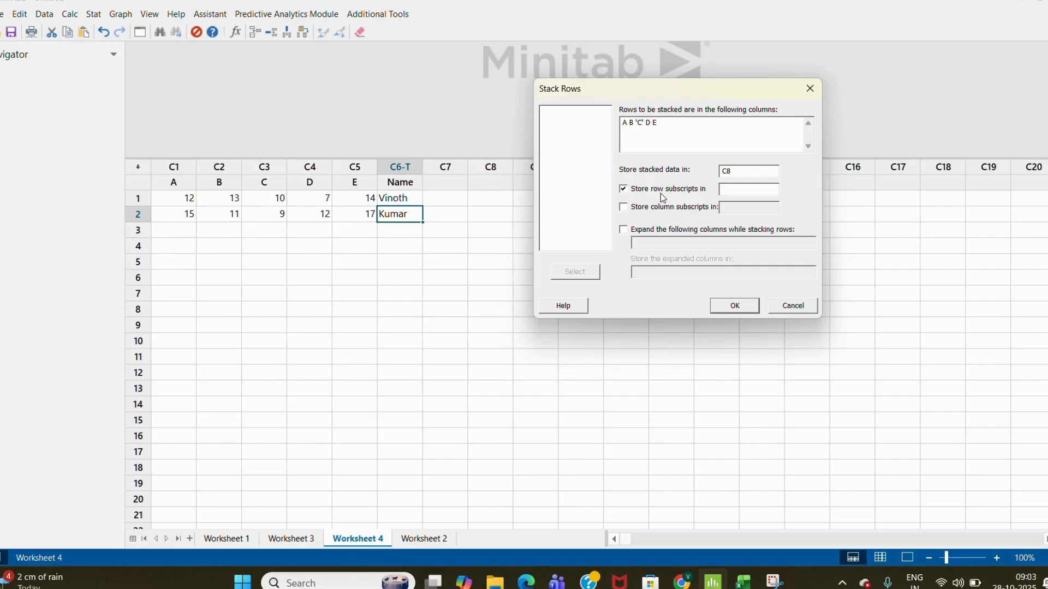
pyautogui.click(728, 190)
pyautogui.write('C9')
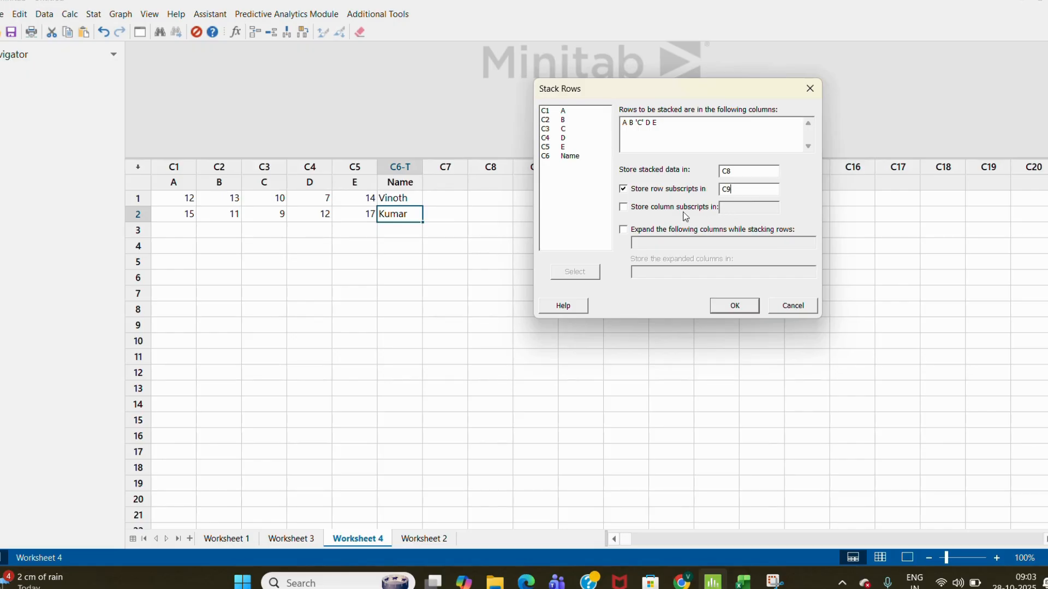
pyautogui.click(625, 208)
pyautogui.write('C10')
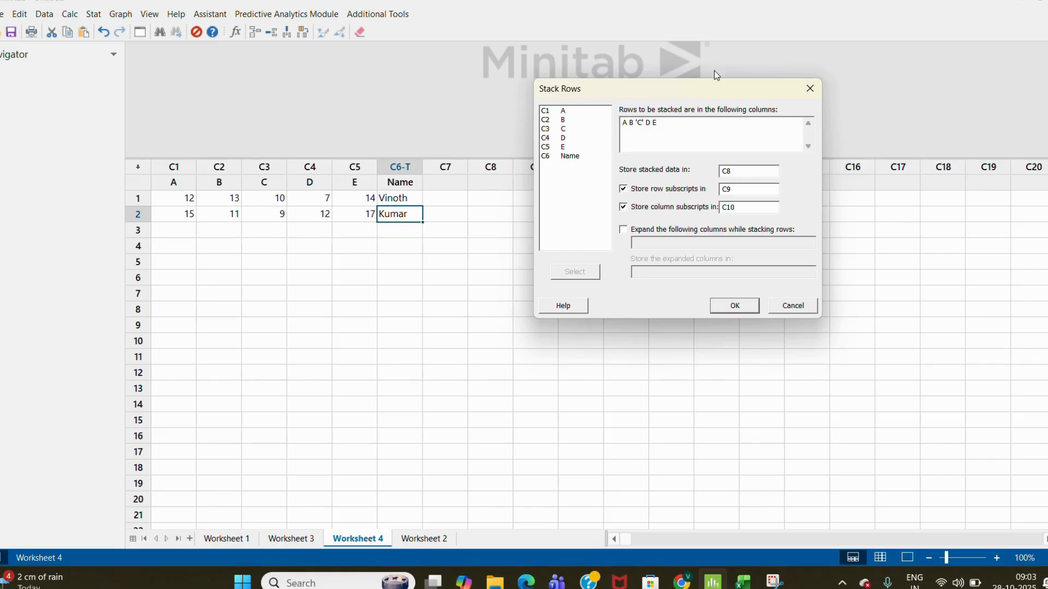
# - Run the Stack Rows command with these settings
pyautogui.moveTo(709, 83); pyautogui.dragTo(885, 88)
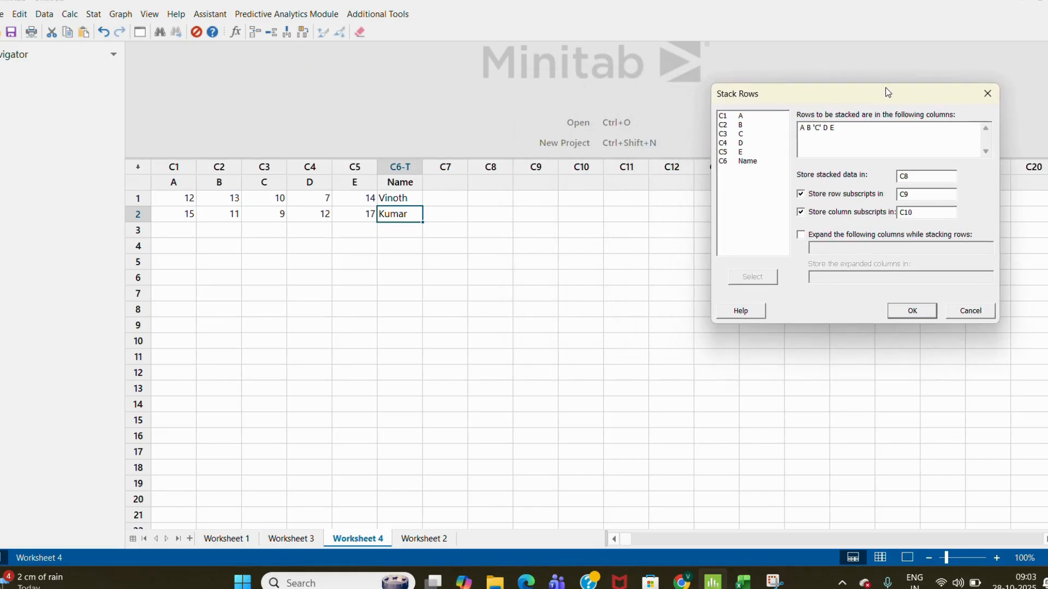
pyautogui.click(922, 312)
pyautogui.click(646, 236)
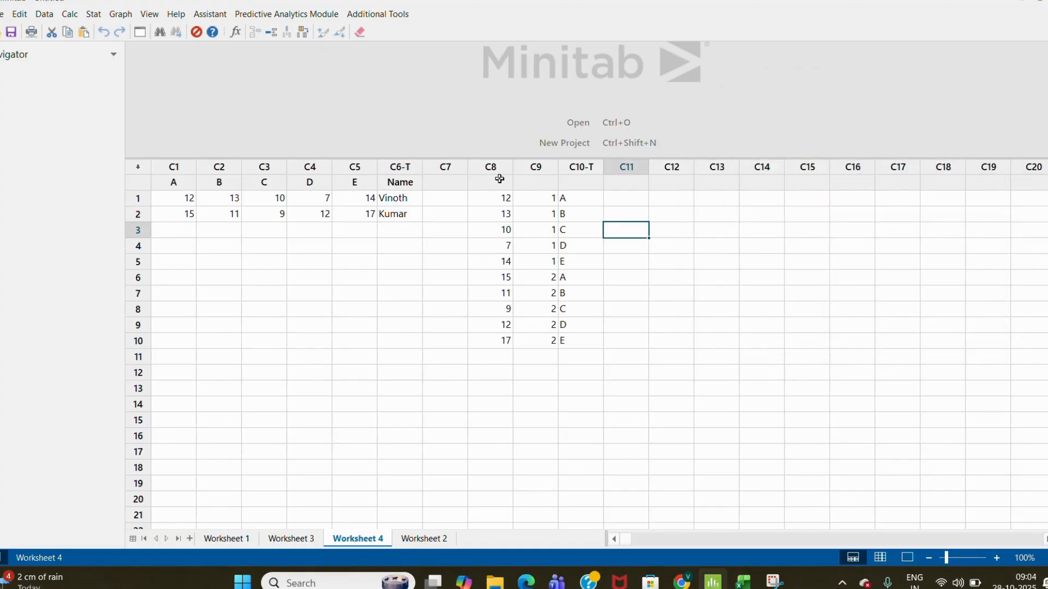
# - Name the new columns C8, C9 and C10 as Marks, Roll No and Term
pyautogui.click(499, 181)
pyautogui.write('Marks')
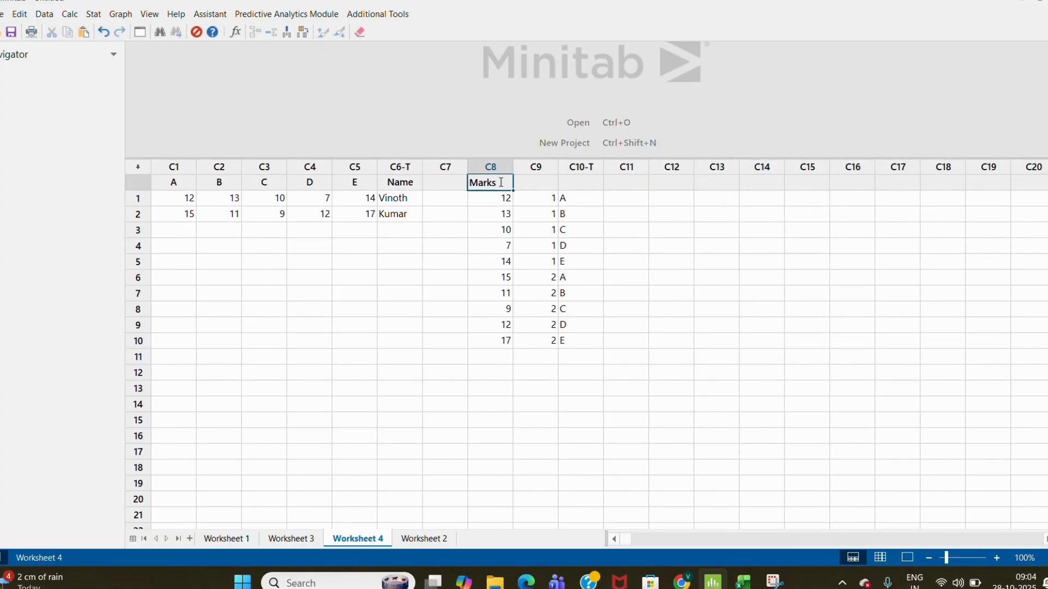
pyautogui.press('Tab')
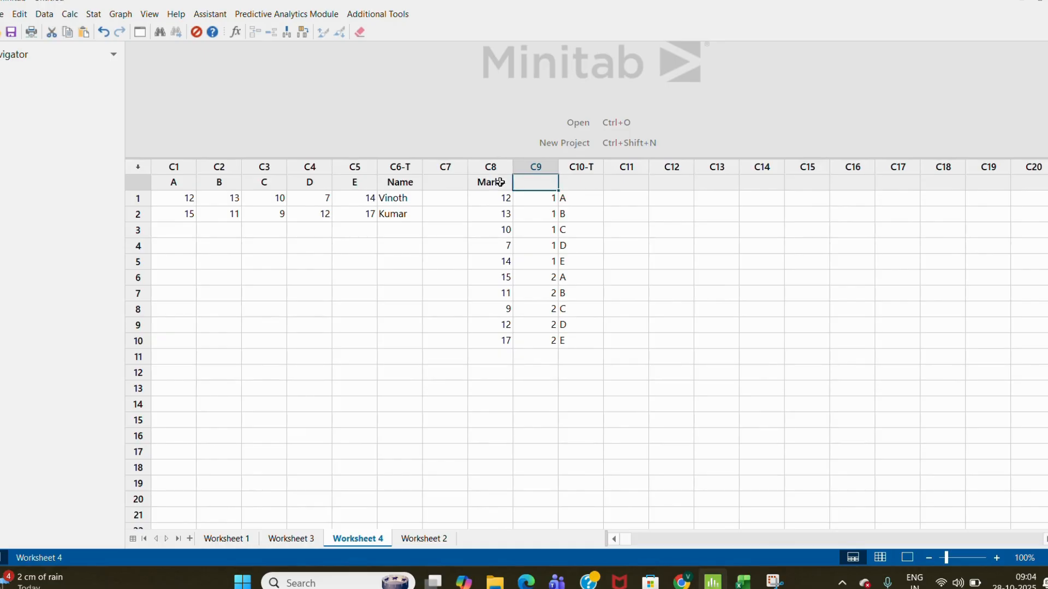
pyautogui.write('Roll No')
pyautogui.press('Tab')
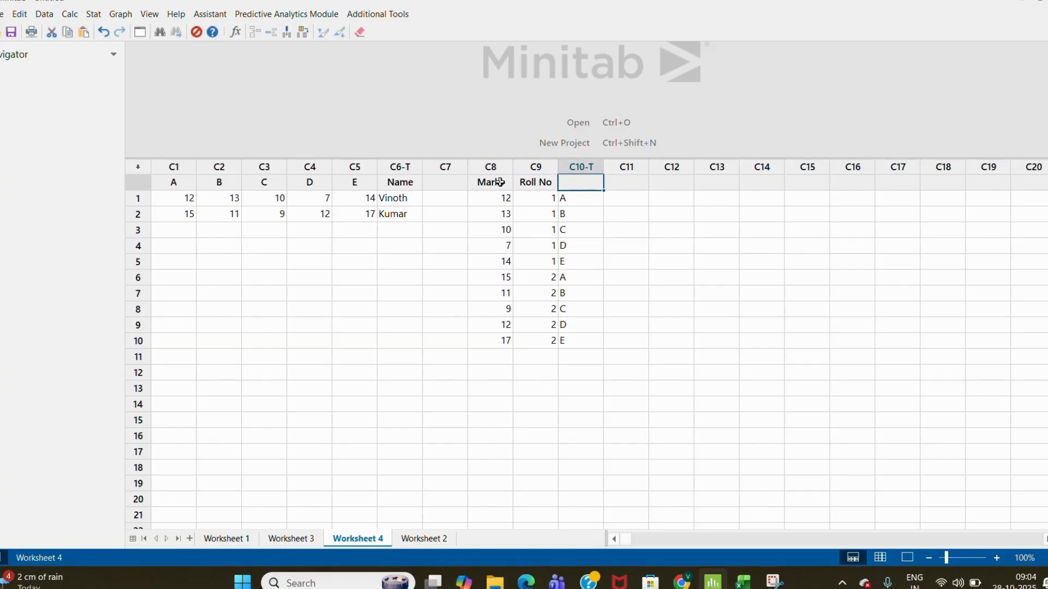
pyautogui.write('Term')
pyautogui.press('Return')
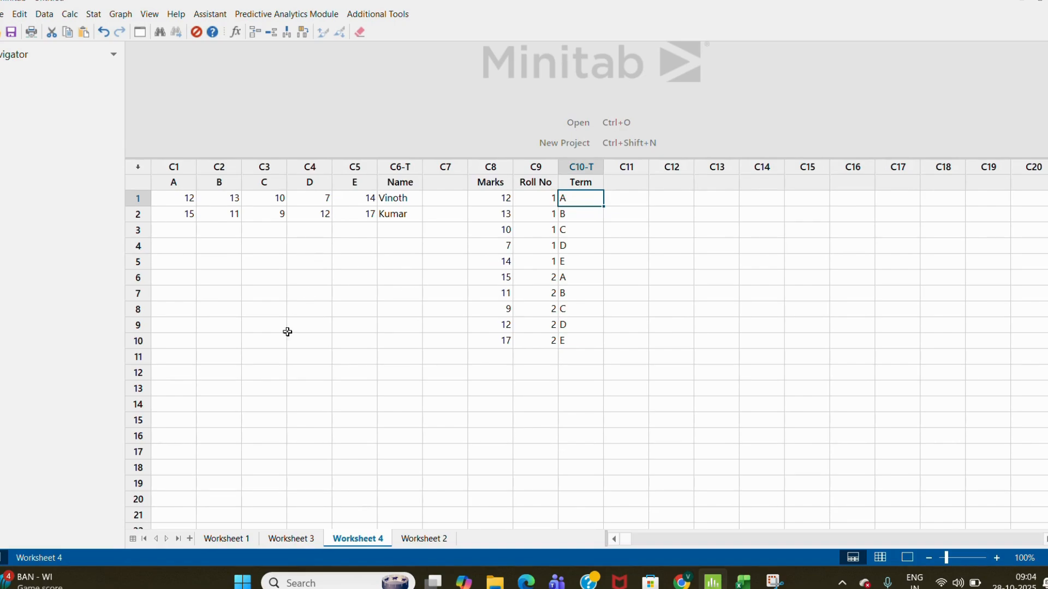
# - Switch to Worksheet 2 and examine the Gen-set and Co2 - KG/Gal columns down the rows
pyautogui.click(229, 538)
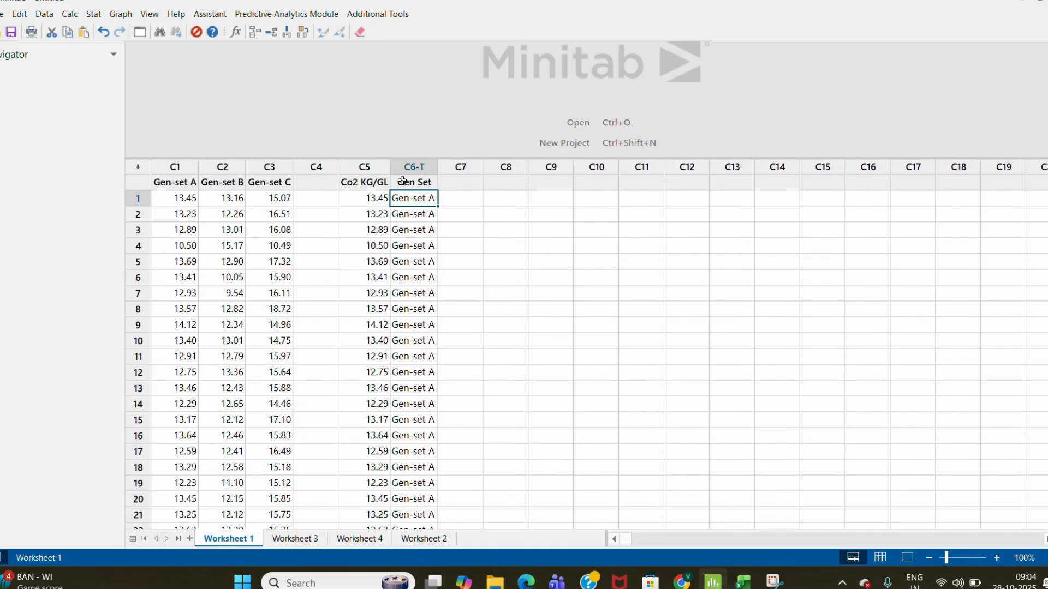
pyautogui.click(295, 538)
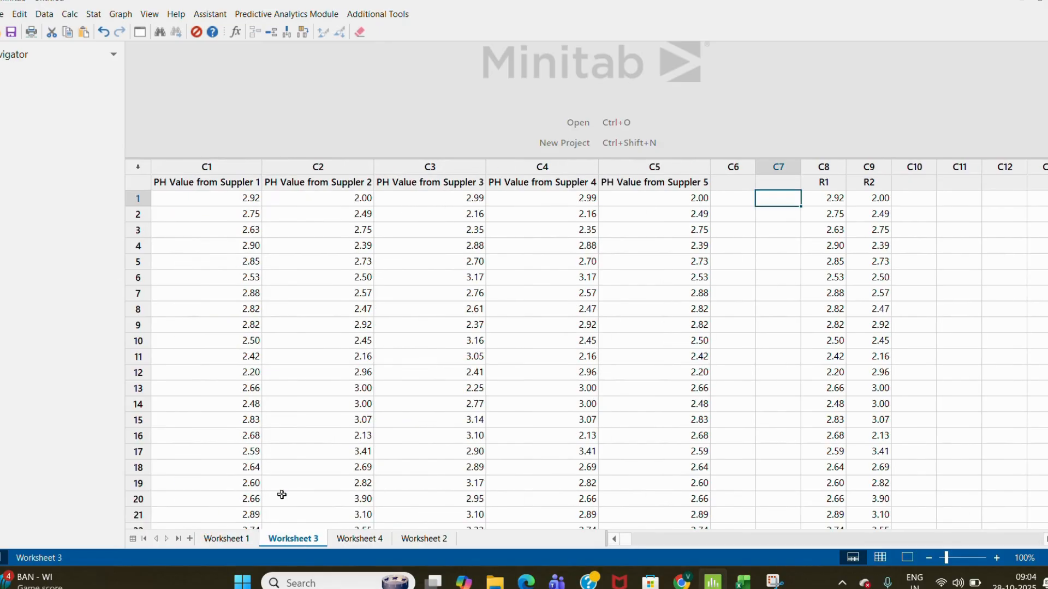
pyautogui.click(351, 540)
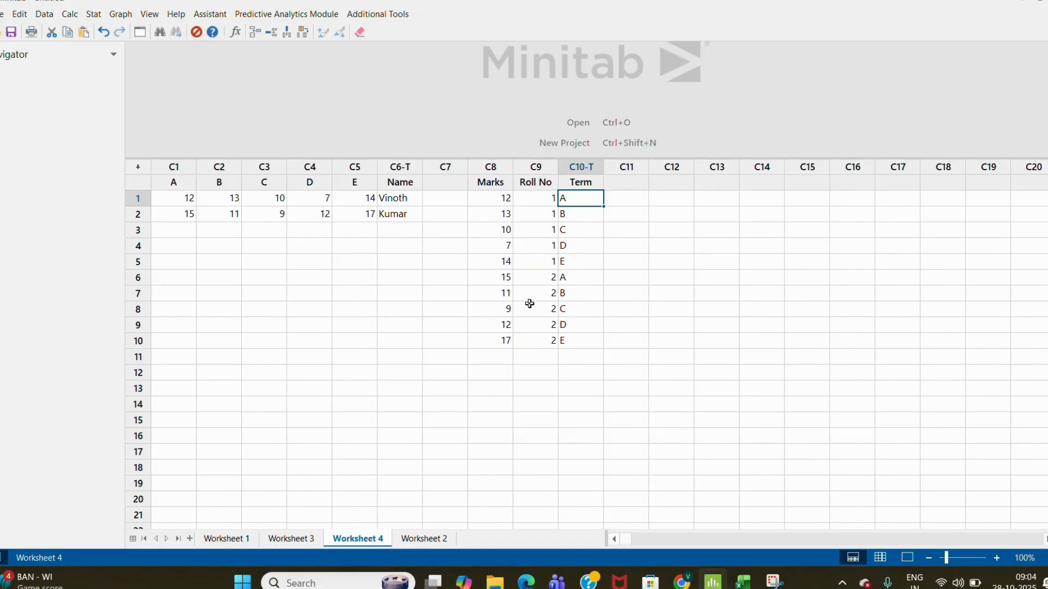
pyautogui.click(428, 541)
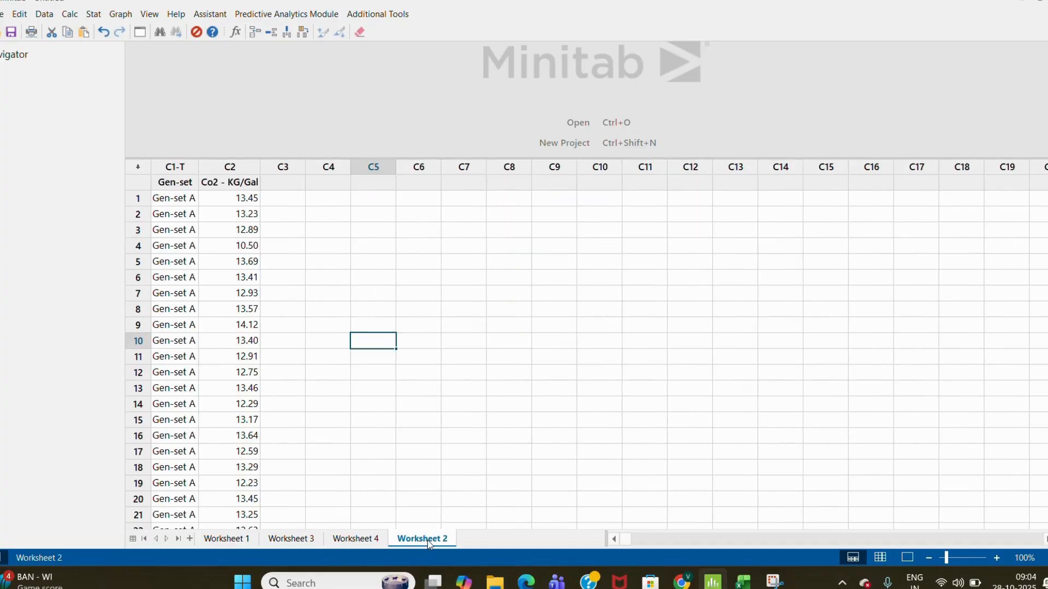
pyautogui.click(336, 298)
pyautogui.press('Home')
pyautogui.hotkey('ctrl', 'Home')
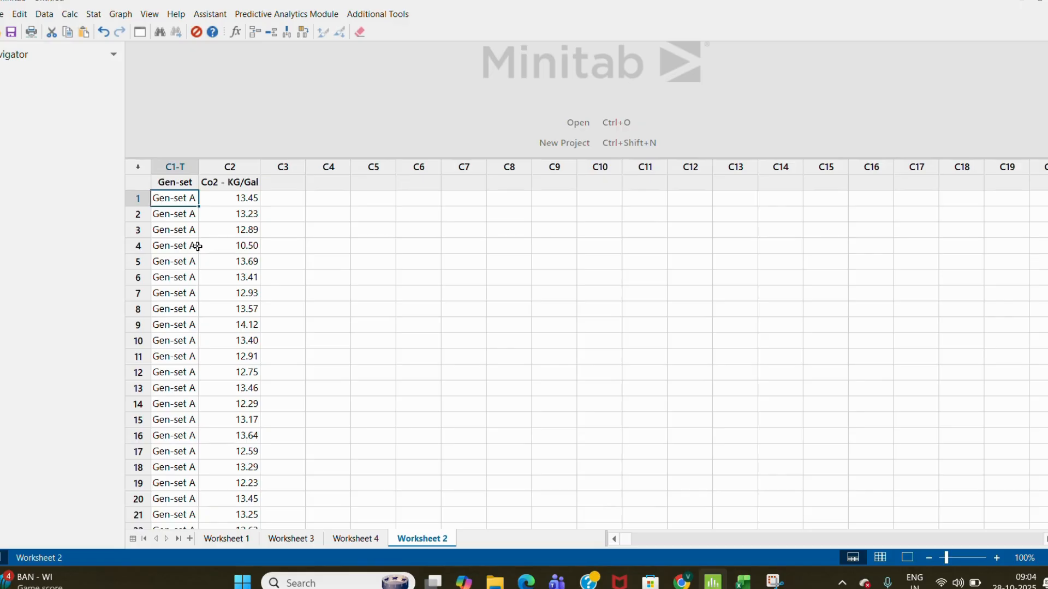
pyautogui.click(171, 168)
pyautogui.click(171, 224)
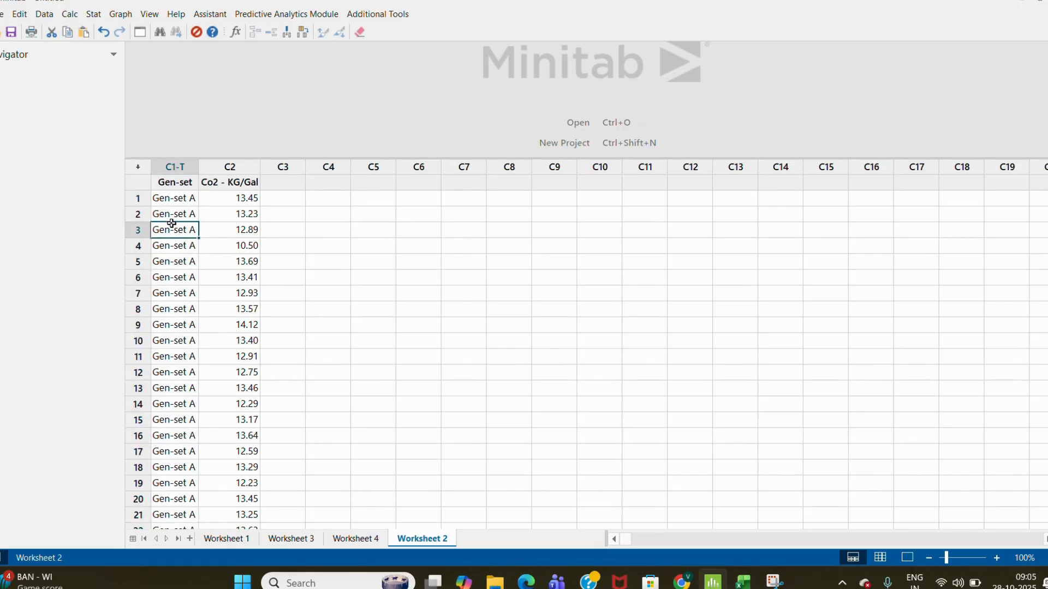
pyautogui.press('Down')
pyautogui.press('Down')
pyautogui.press('Down')
pyautogui.press('Down')
pyautogui.press('Down')
pyautogui.press('Down')
pyautogui.press('Down')
pyautogui.press('Down')
pyautogui.press('Down')
pyautogui.press('Down')
pyautogui.press('Down')
pyautogui.press('Down')
pyautogui.press('Down')
pyautogui.press('Down')
pyautogui.press('Down')
pyautogui.press('Down')
pyautogui.press('Down')
pyautogui.press('Down')
pyautogui.press('Down')
pyautogui.press('Down')
pyautogui.press('Down')
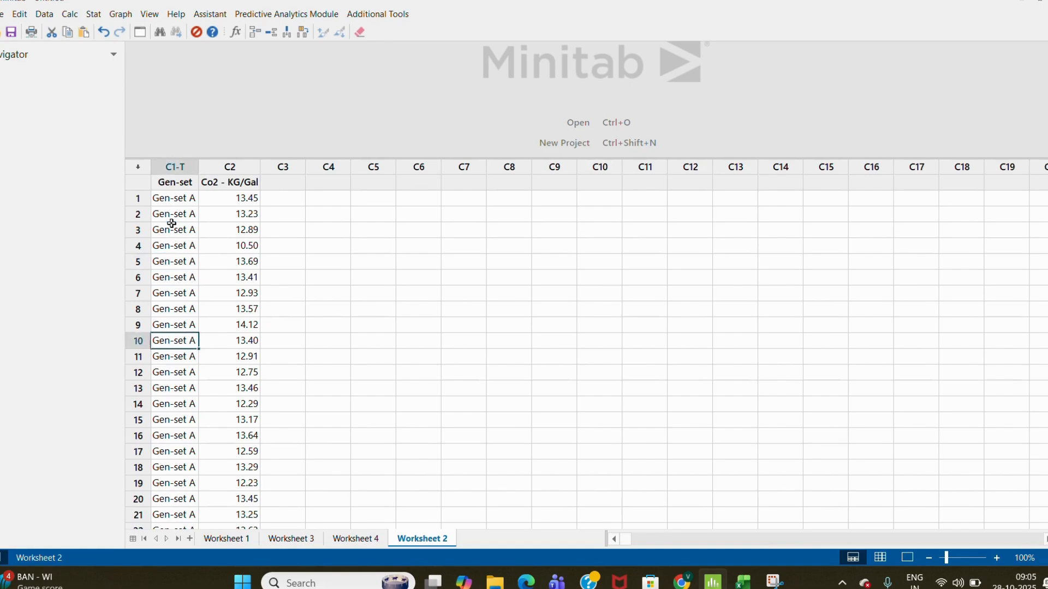
pyautogui.press('Down')
pyautogui.press('Down')
pyautogui.press('Down')
pyautogui.press('Down')
pyautogui.press('Down')
pyautogui.press('Down')
pyautogui.press('Down')
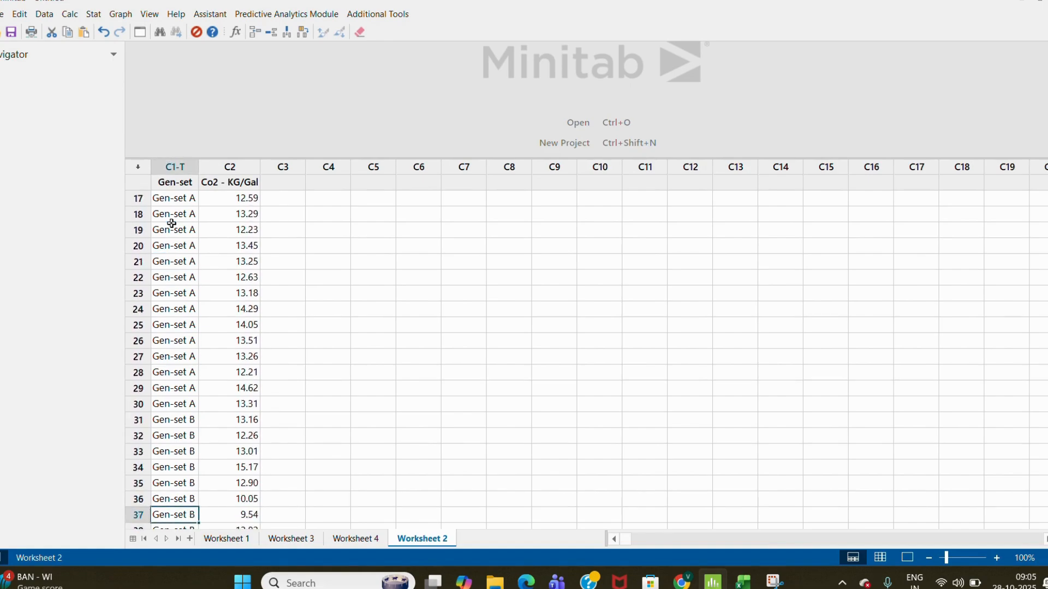
pyautogui.press('Down')
pyautogui.press('Down')
pyautogui.press('Down')
pyautogui.press('Down')
pyautogui.press('Down')
pyautogui.press('Down')
pyautogui.press('Down')
pyautogui.press('Down')
pyautogui.press('Down')
pyautogui.press('Down')
pyautogui.press('Down')
pyautogui.press('Down')
pyautogui.press('Down')
pyautogui.press('Down')
pyautogui.press('Down')
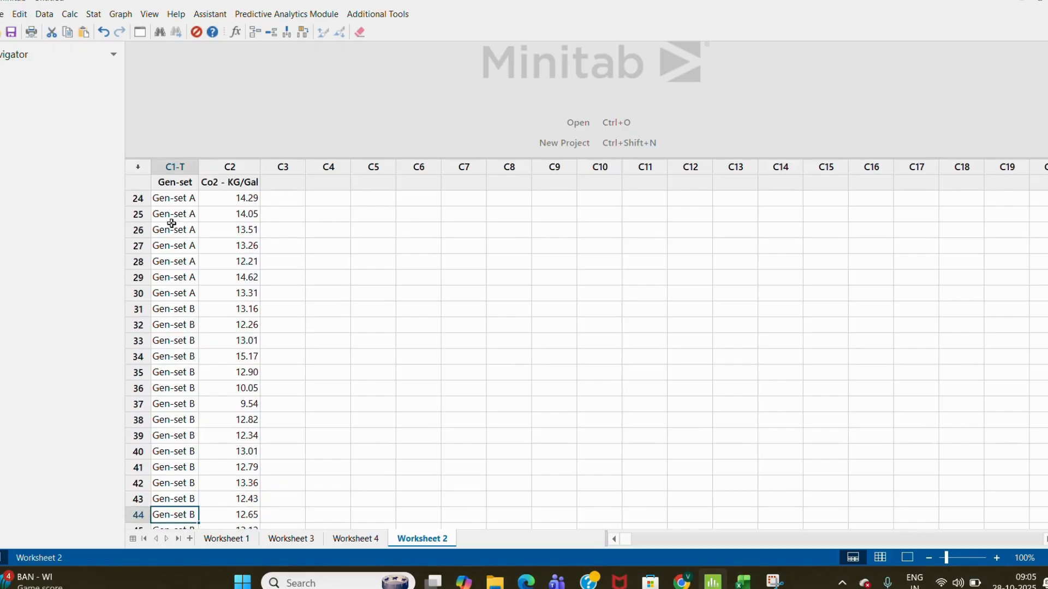
pyautogui.press('Down')
pyautogui.press('Down')
pyautogui.press('Down')
pyautogui.press('Down')
pyautogui.press('Down')
pyautogui.press('Down')
pyautogui.press('Down')
pyautogui.press('Down')
pyautogui.press('Down')
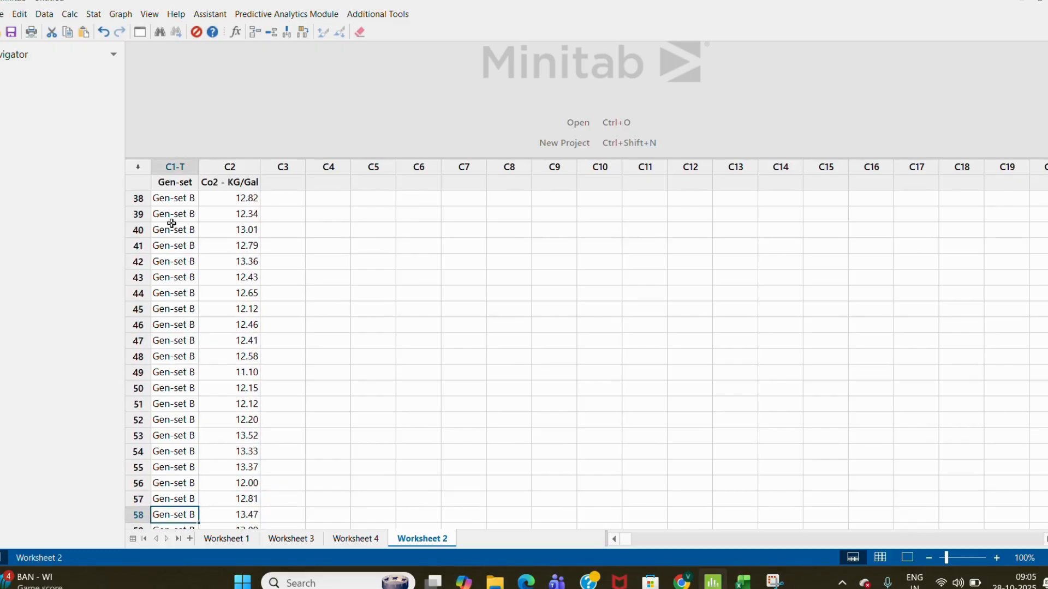
pyautogui.press('Up')
pyautogui.press('Up')
pyautogui.press('Up')
pyautogui.press('Up')
pyautogui.press('Up')
pyautogui.press('Up')
pyautogui.press('Up')
pyautogui.press('Up')
pyautogui.press('Up')
pyautogui.press('Up')
pyautogui.press('Up')
pyautogui.press('Up')
pyautogui.press('Up')
pyautogui.press('Up')
pyautogui.press('Up')
pyautogui.press('Up')
pyautogui.press('Up')
pyautogui.press('Up')
pyautogui.press('Up')
pyautogui.press('Up')
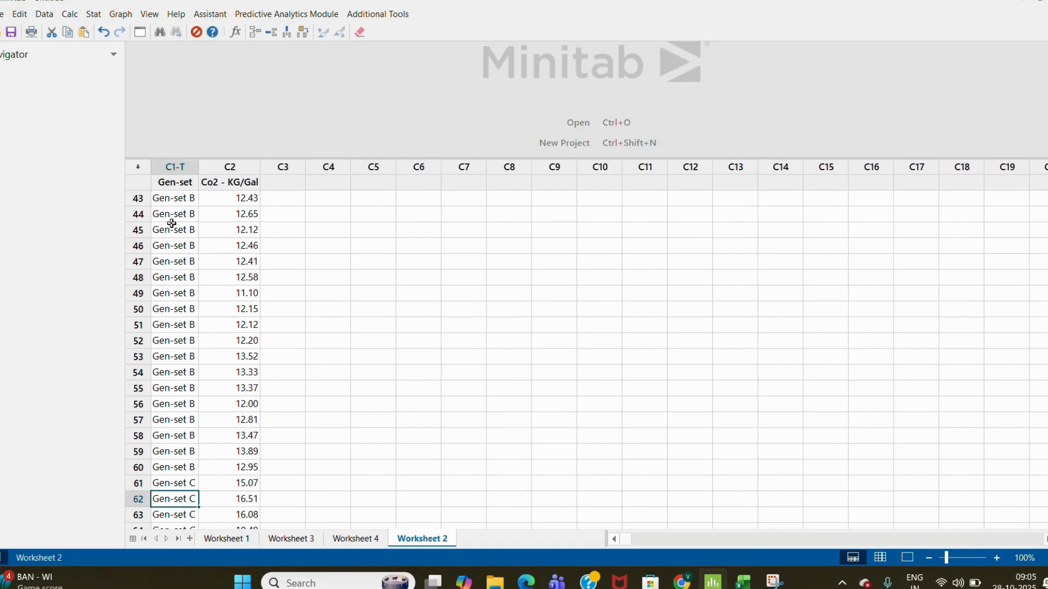
pyautogui.press('Up')
pyautogui.press('Up')
pyautogui.press('Up')
pyautogui.press('Up')
pyautogui.press('Up')
pyautogui.press('Up')
pyautogui.press('Up')
pyautogui.press('Up')
pyautogui.press('Up')
pyautogui.press('Up')
pyautogui.press('Up')
pyautogui.press('Up')
pyautogui.press('Up')
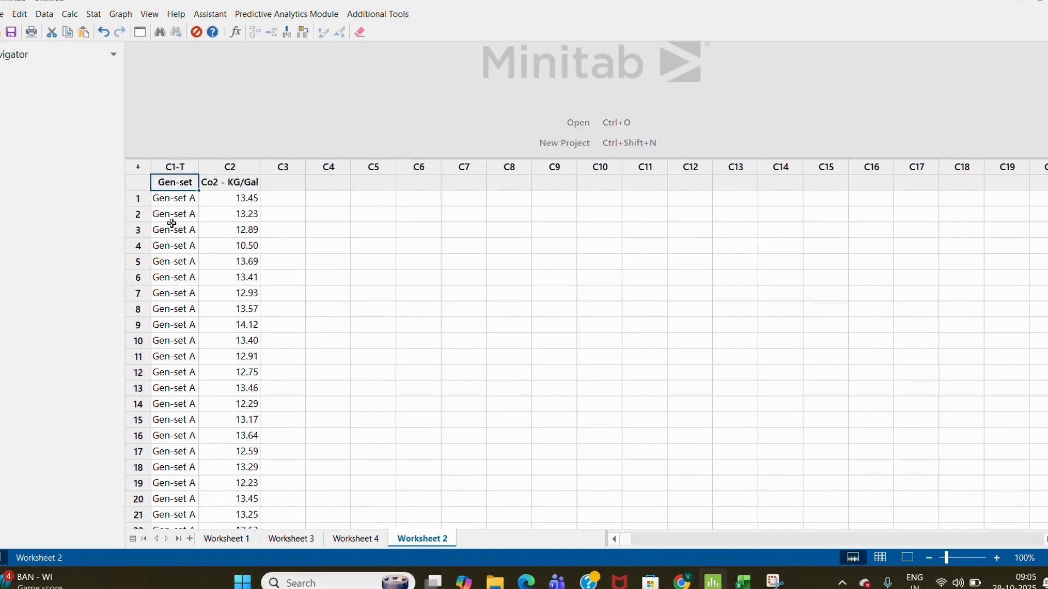
pyautogui.press('Down')
pyautogui.press('Right')
pyautogui.press('Up')
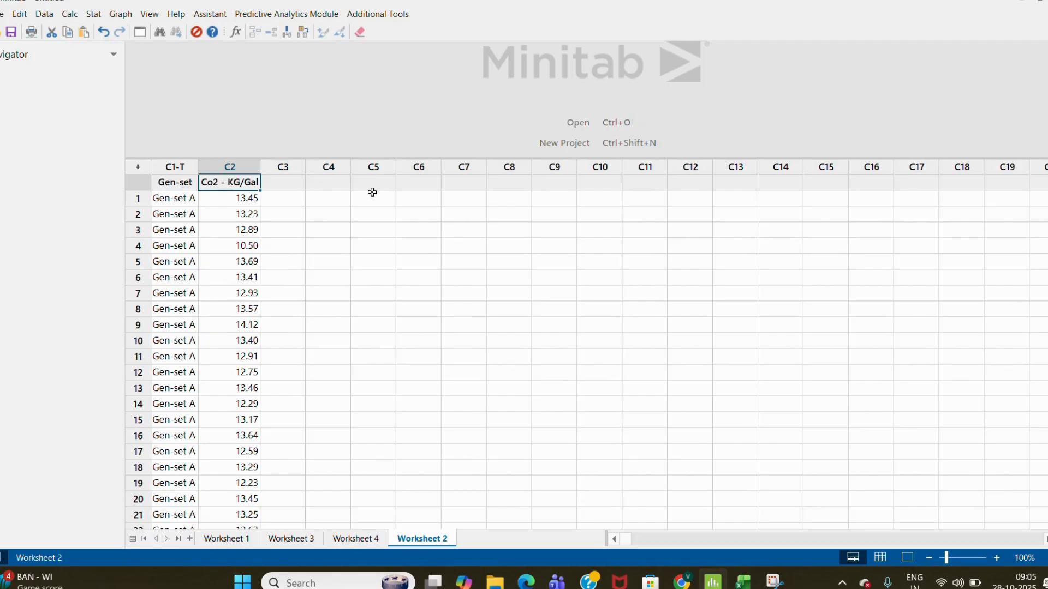
# - Open Unstack Columns and set Co2 - KG/Gal as the data to unstack, using Gen-set as subscripts
pyautogui.click(48, 17)
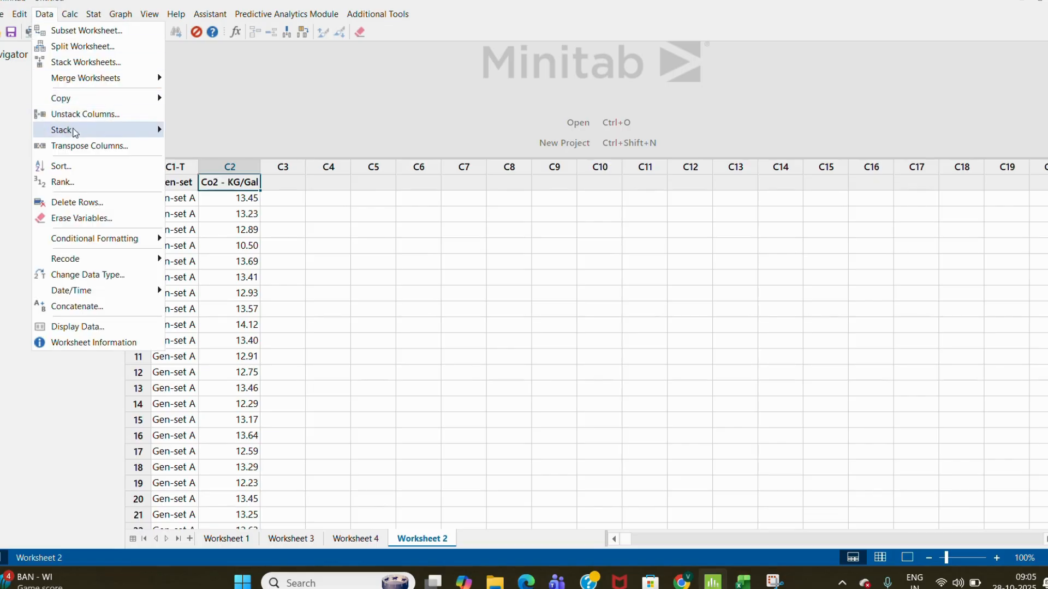
pyautogui.moveTo(76, 134)
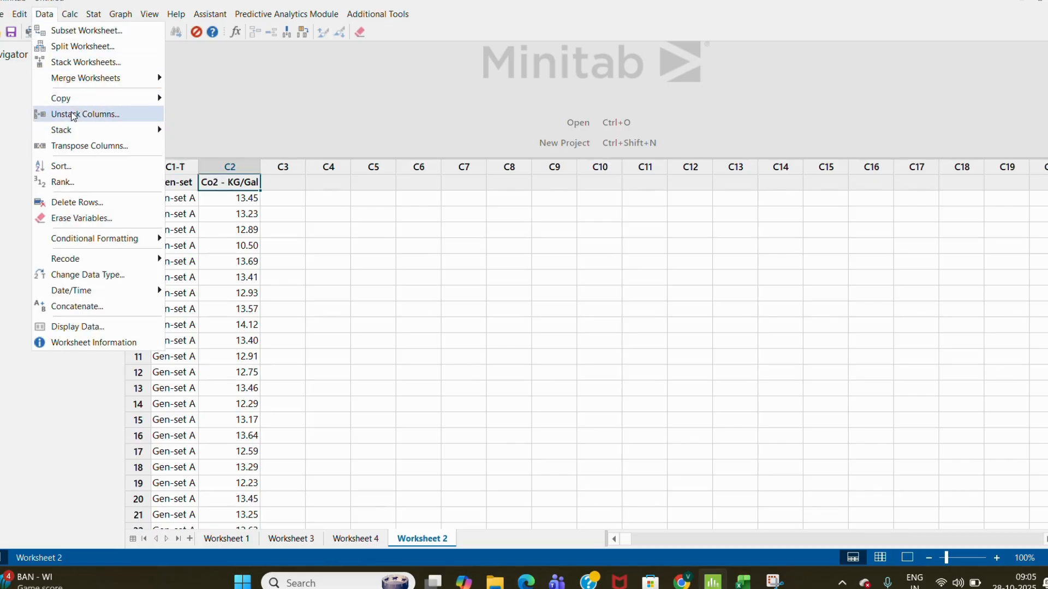
pyautogui.click(74, 116)
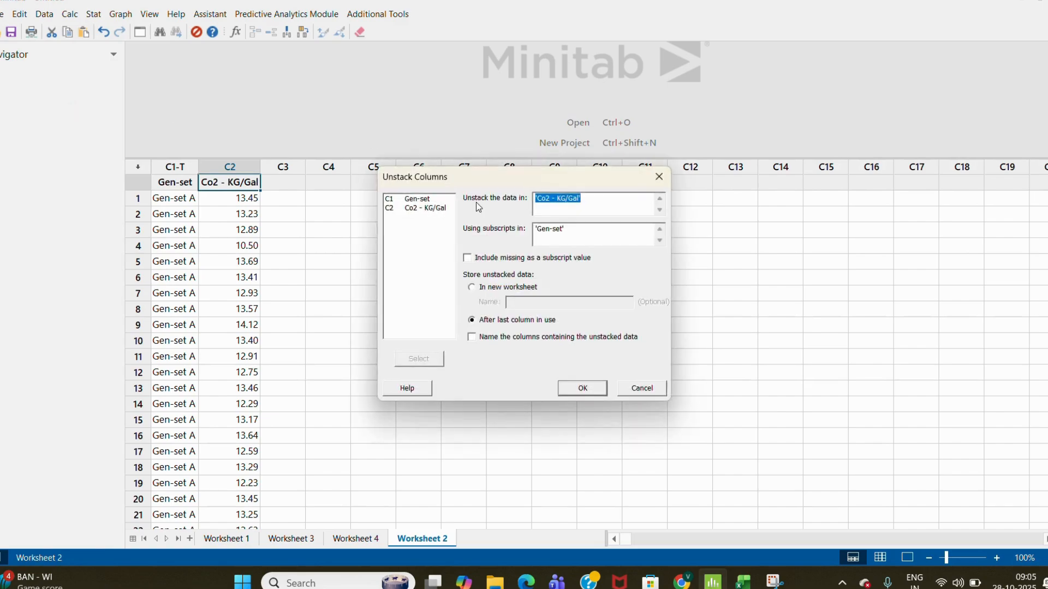
pyautogui.press('Delete')
pyautogui.doubleClick(439, 213)
pyautogui.click(580, 237)
pyautogui.press('BackSpace')
pyautogui.press('BackSpace')
pyautogui.press('BackSpace')
pyautogui.press('BackSpace')
pyautogui.press('BackSpace')
pyautogui.press('BackSpace')
pyautogui.press('BackSpace')
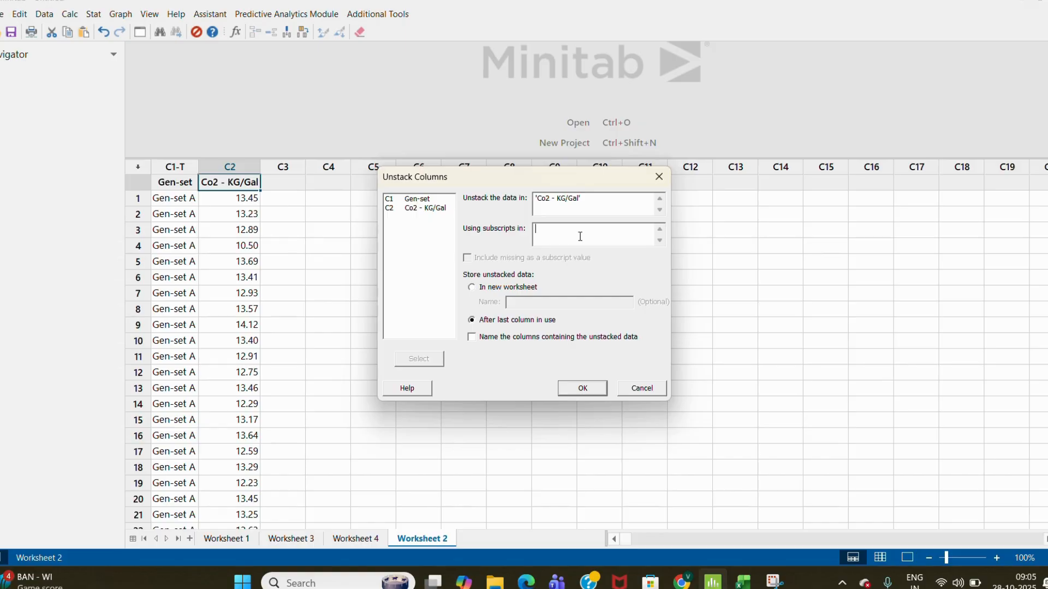
pyautogui.doubleClick(427, 200)
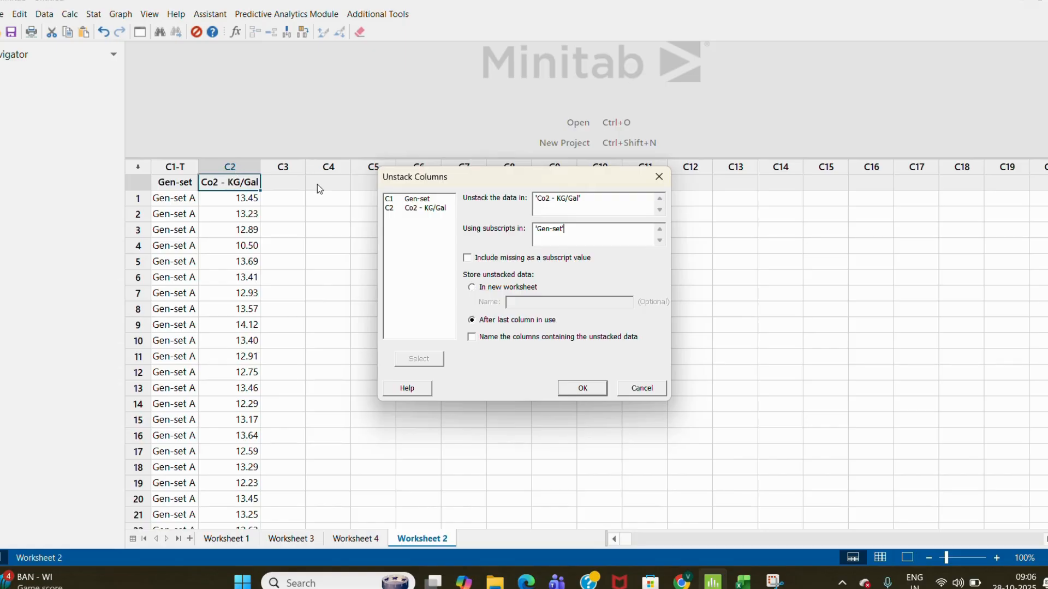
# - Store the unstacked data after the last column in use, naming the new columns, and run it
pyautogui.click(471, 337)
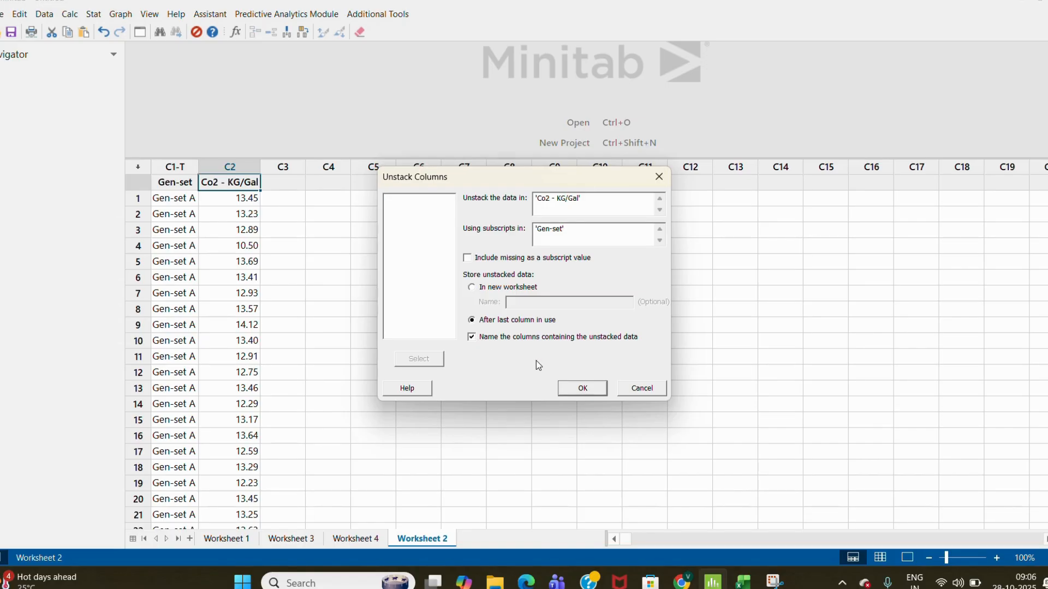
pyautogui.click(471, 336)
pyautogui.click(477, 338)
pyautogui.click(574, 391)
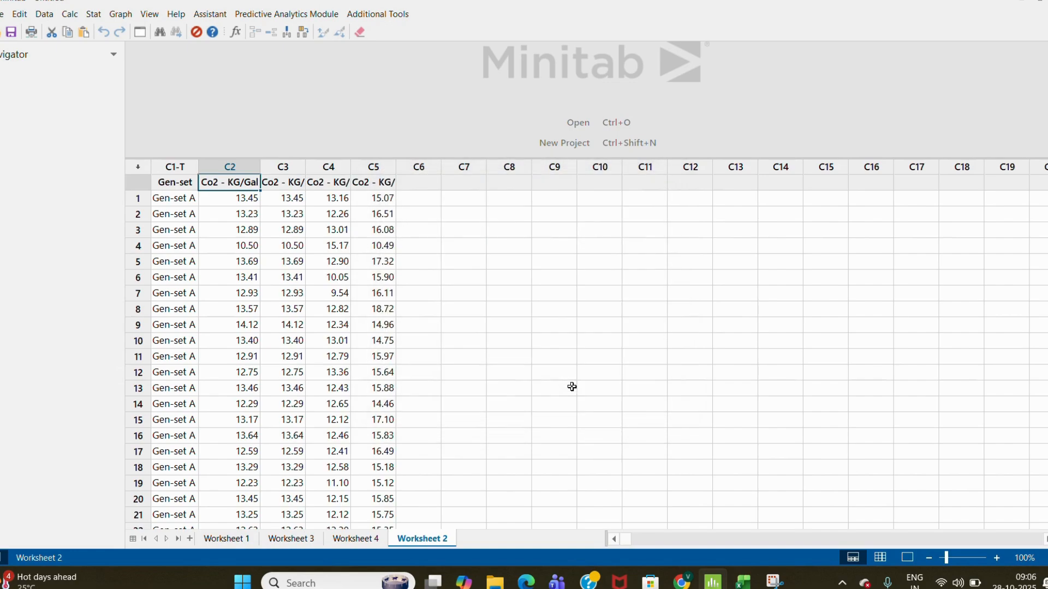
# - Prefix the C3 column name with GA
pyautogui.click(278, 184)
pyautogui.doubleClick(278, 184)
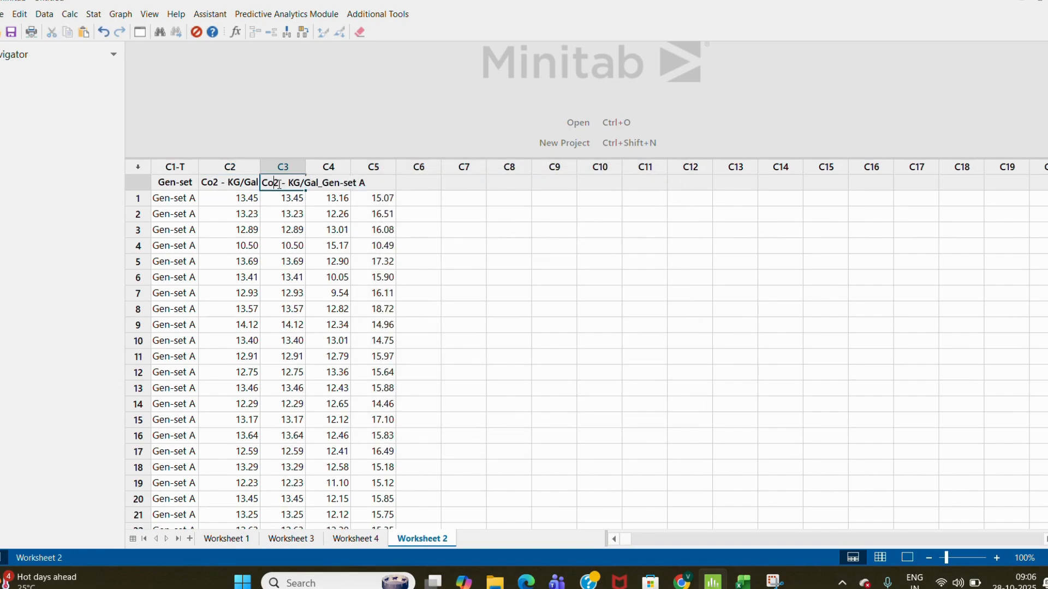
pyautogui.click(263, 182)
pyautogui.write('GA')
pyautogui.press('Return')
pyautogui.press('Right')
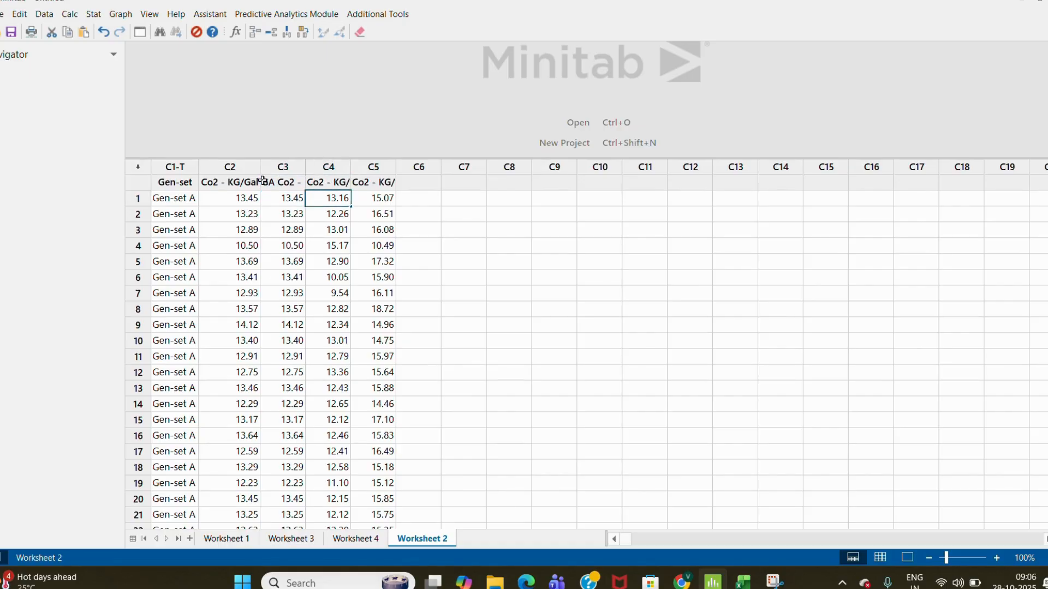
# - Prefix the C4 column name with GB
pyautogui.press('Up')
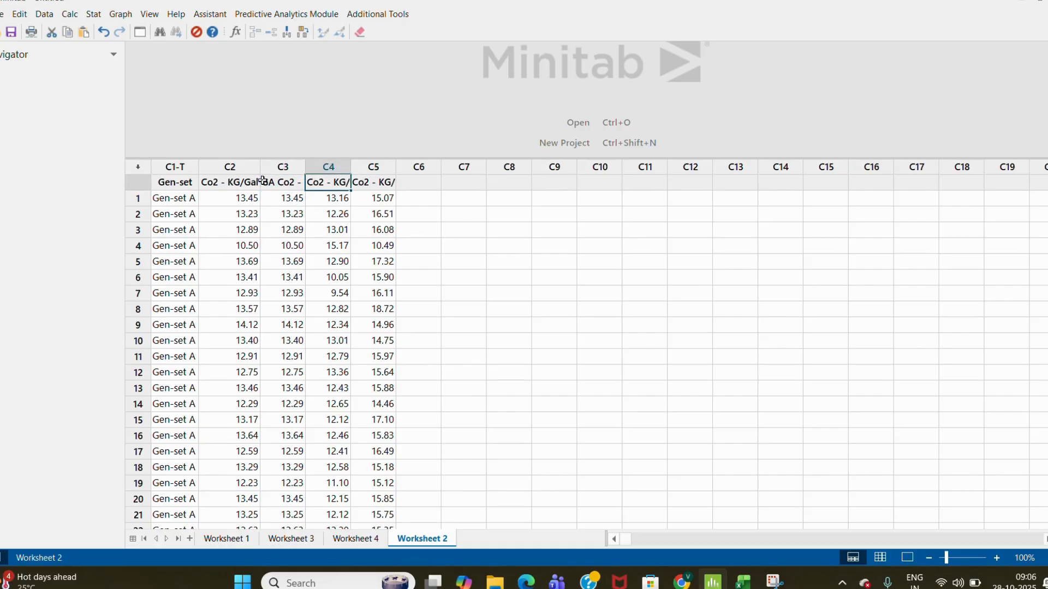
pyautogui.doubleClick(310, 184)
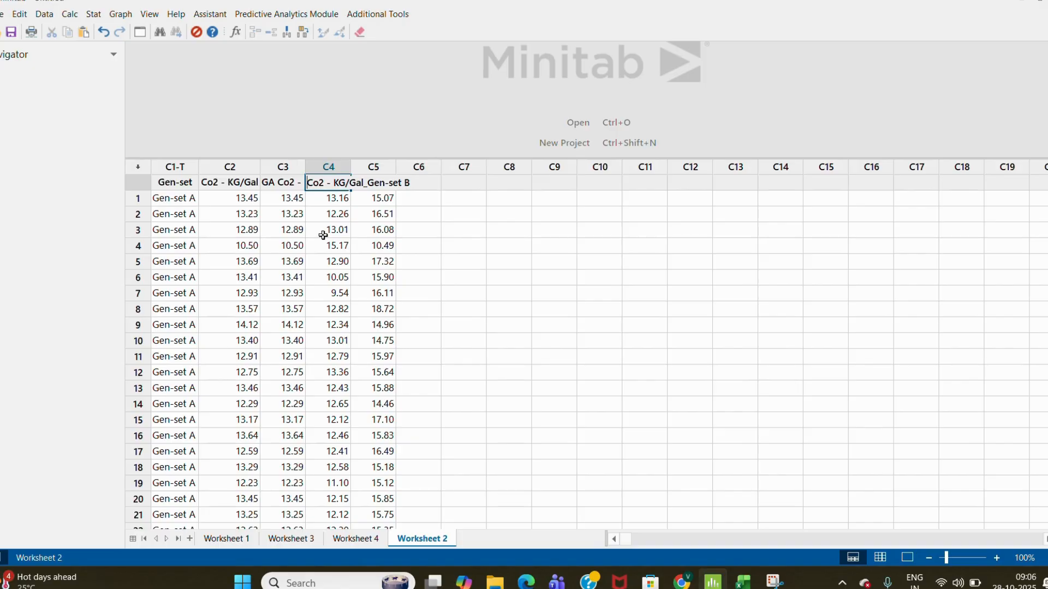
pyautogui.write('GB')
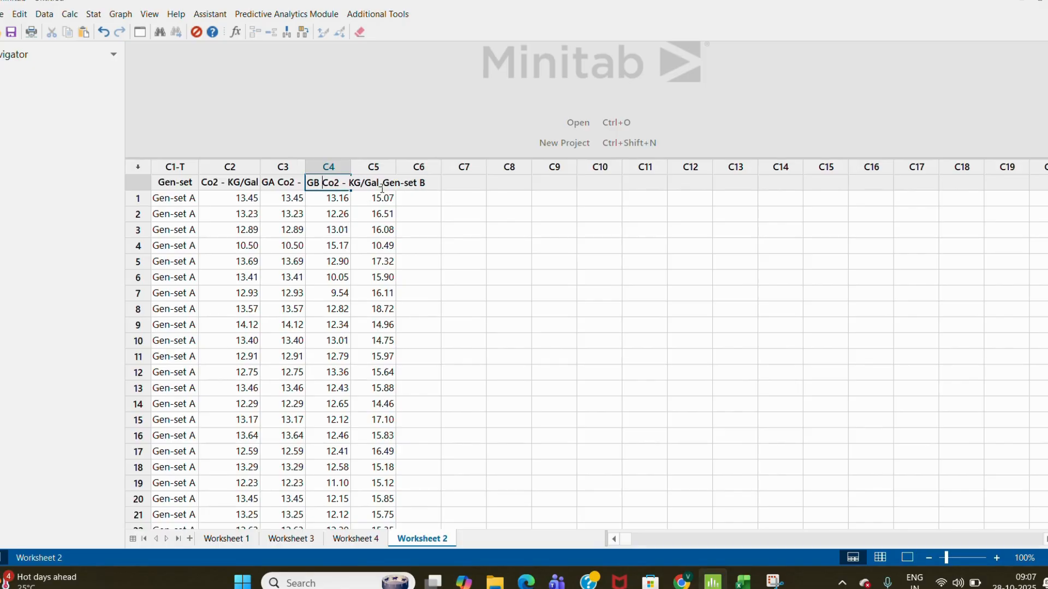
# - Prefix the C5 column name with GC
pyautogui.click(371, 184)
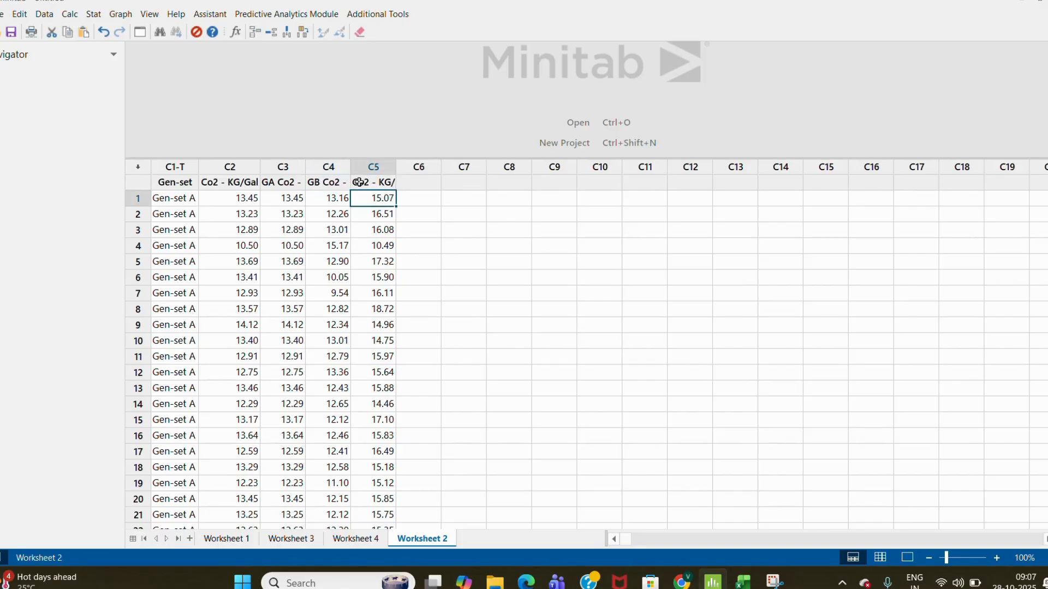
pyautogui.doubleClick(358, 184)
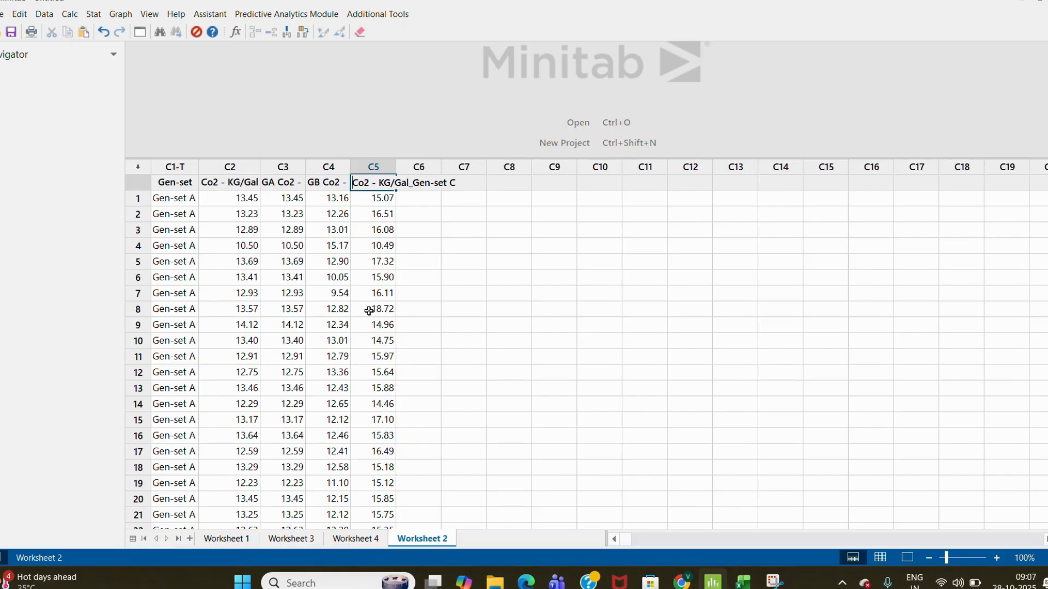
pyautogui.write('GC')
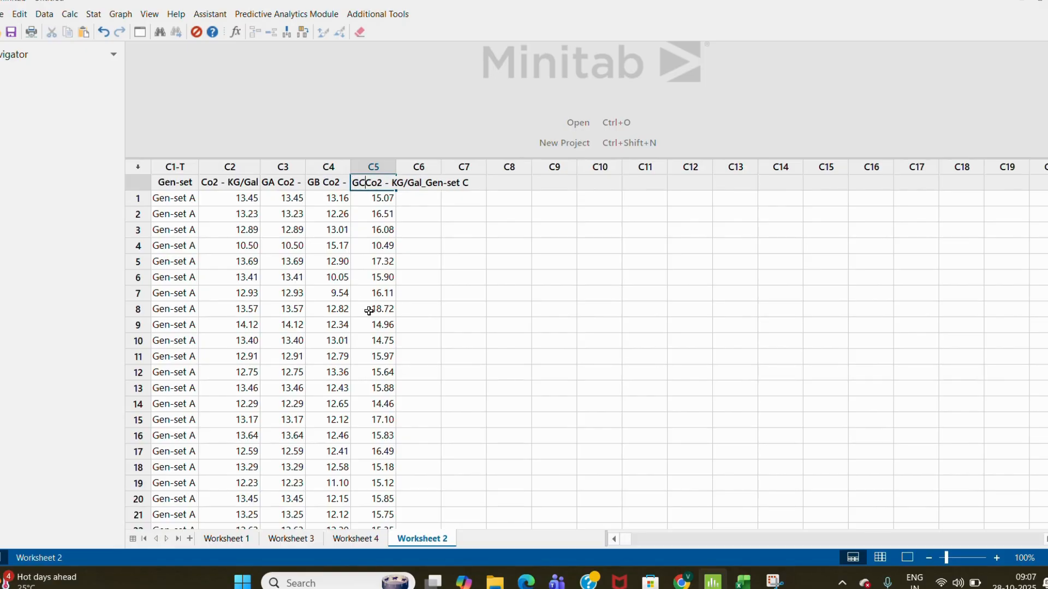
pyautogui.click(434, 342)
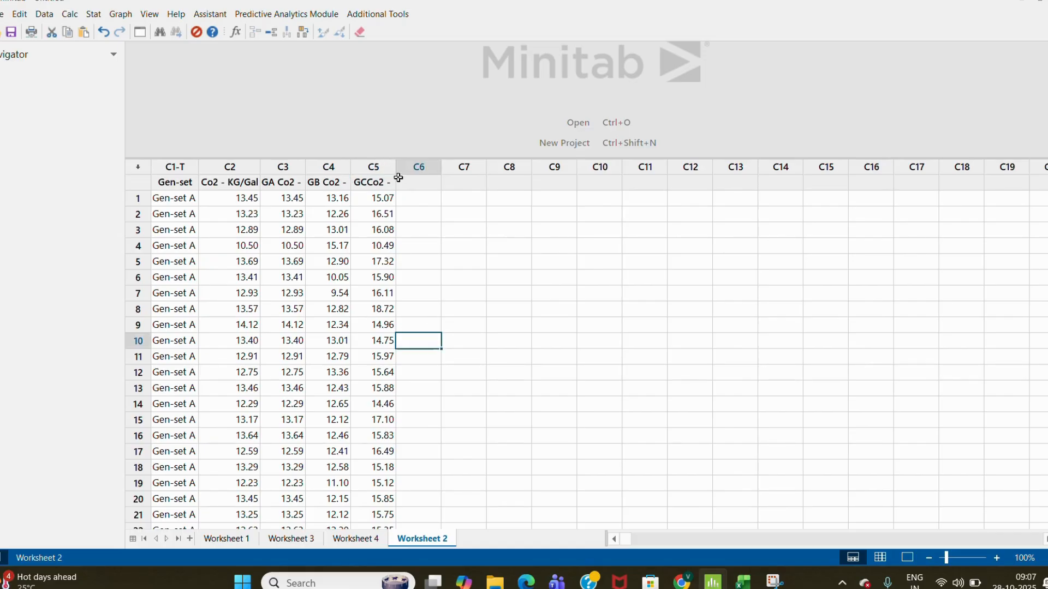
# - Move down and back up the unstacked columns to examine their values against the Gen-set rows
pyautogui.click(362, 299)
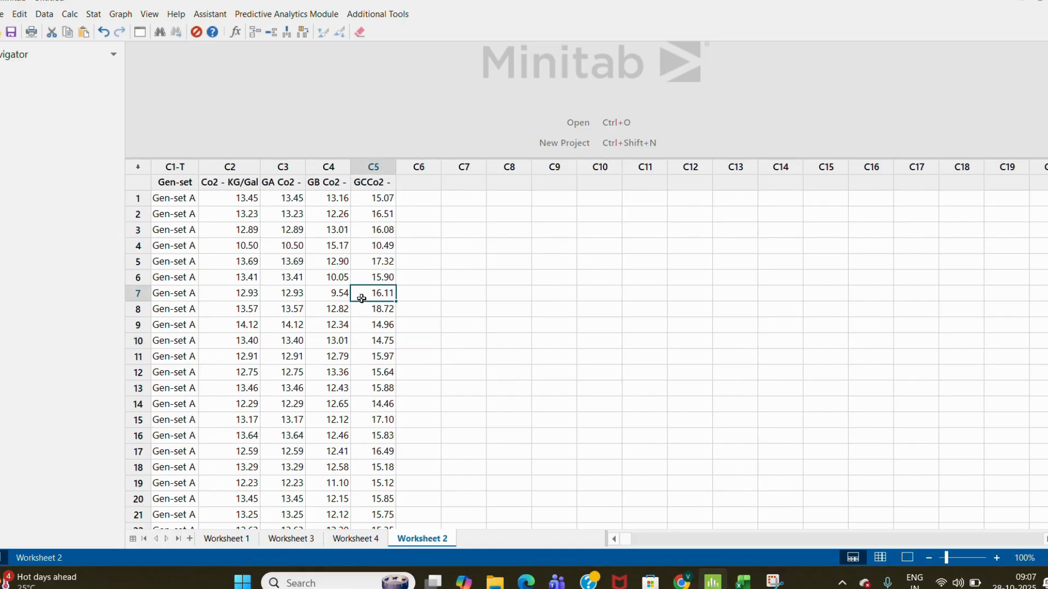
pyautogui.press('Down')
pyautogui.press('Down')
pyautogui.press('Down')
pyautogui.press('Down')
pyautogui.press('Down')
pyautogui.press('Down')
pyautogui.press('Down')
pyautogui.press('Down')
pyautogui.press('Down')
pyautogui.press('Down')
pyautogui.press('Down')
pyautogui.press('Down')
pyautogui.press('Down')
pyautogui.press('Down')
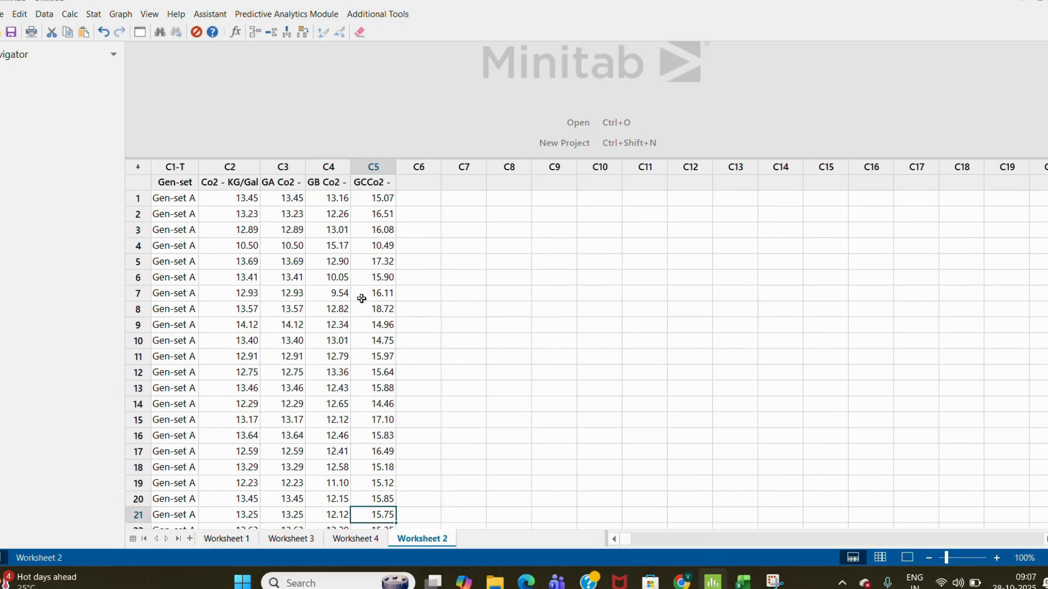
pyautogui.press('Down')
pyautogui.press('Down')
pyautogui.press('Down')
pyautogui.press('Down')
pyautogui.press('Down')
pyautogui.press('Down')
pyautogui.press('Down')
pyautogui.press('Down')
pyautogui.press('Down')
pyautogui.press('Down')
pyautogui.press('Down')
pyautogui.press('Down')
pyautogui.press('Down')
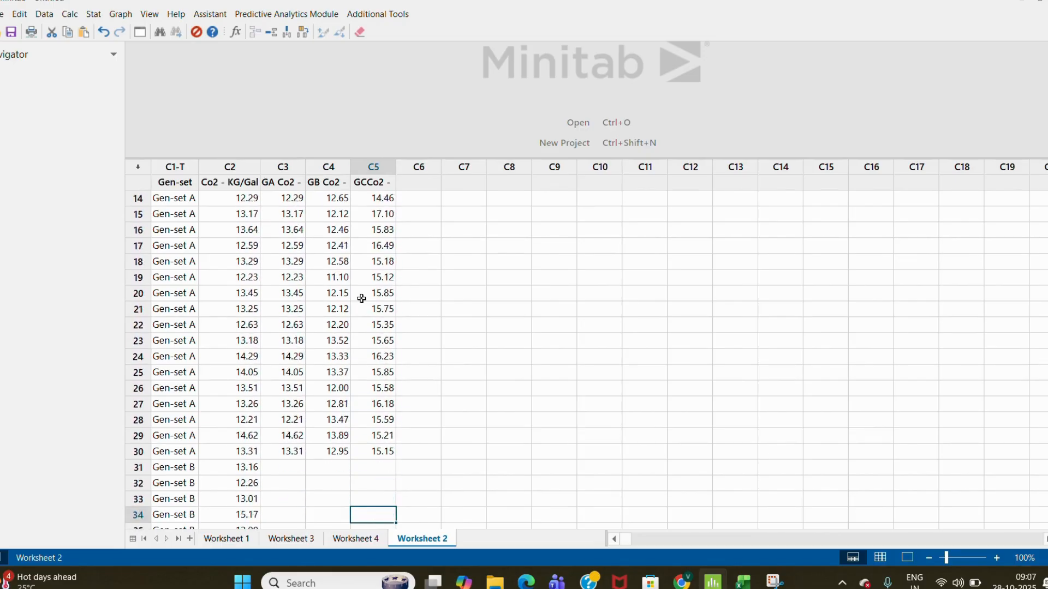
pyautogui.press('Down')
pyautogui.press('Up')
pyautogui.press('Up')
pyautogui.press('Up')
pyautogui.press('Up')
pyautogui.press('Up')
pyautogui.press('Up')
pyautogui.press('Up')
pyautogui.press('Up')
pyautogui.press('Up')
pyautogui.press('Up')
pyautogui.press('Up')
pyautogui.press('Up')
pyautogui.press('Up')
pyautogui.press('Up')
pyautogui.press('Up')
pyautogui.press('Up')
pyautogui.press('Up')
pyautogui.press('Up')
pyautogui.press('Up')
pyautogui.press('Up')
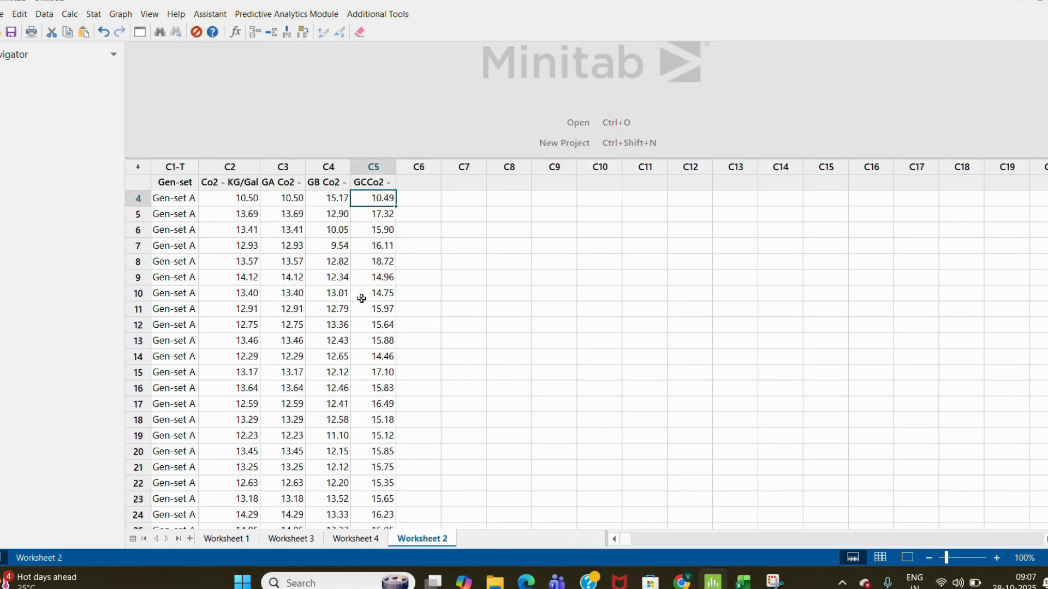
pyautogui.press('Up')
pyautogui.press('Up')
pyautogui.press('Up')
pyautogui.press('Up')
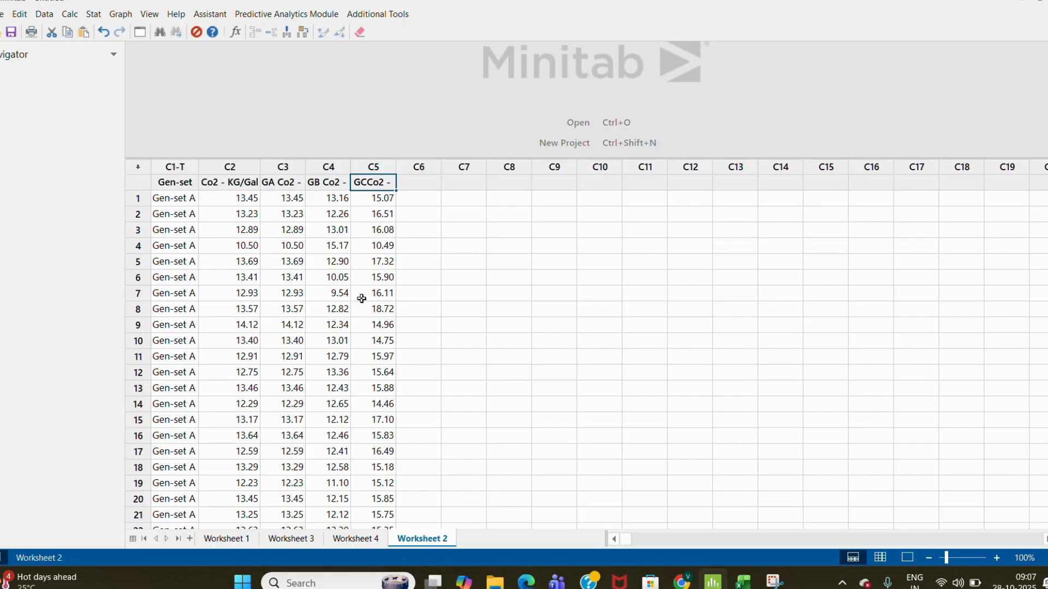
# - Browse Worksheets 1, 3 and 4, then return to Worksheet 2
pyautogui.click(224, 541)
pyautogui.click(281, 538)
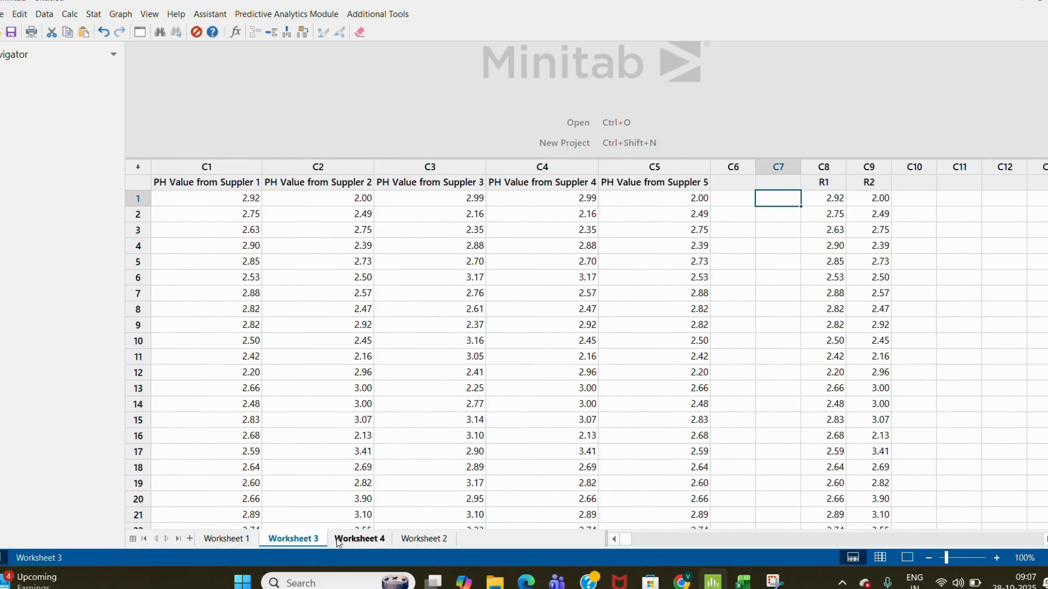
pyautogui.click(354, 539)
pyautogui.click(410, 539)
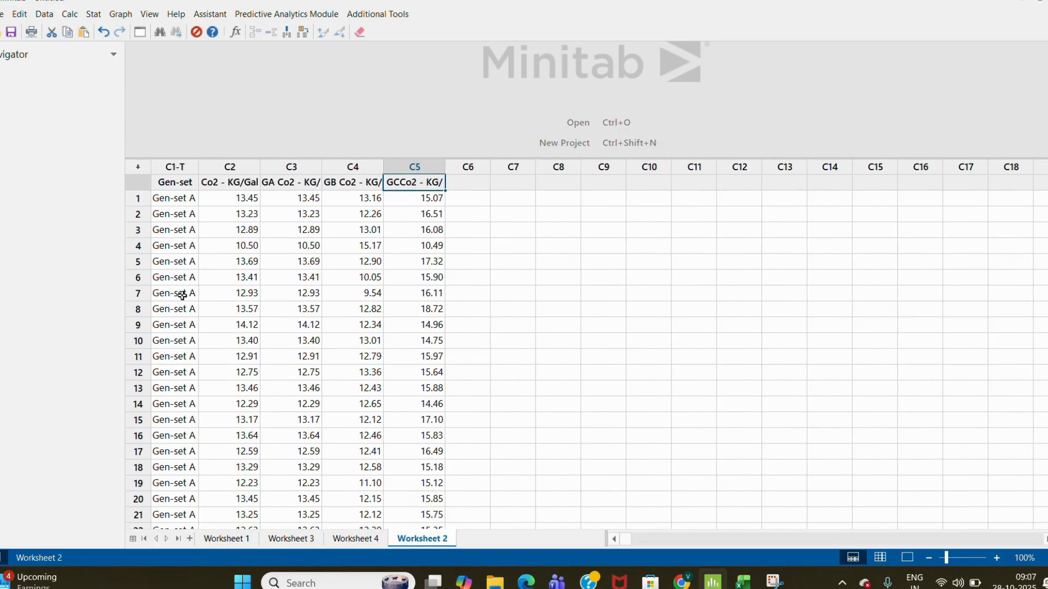